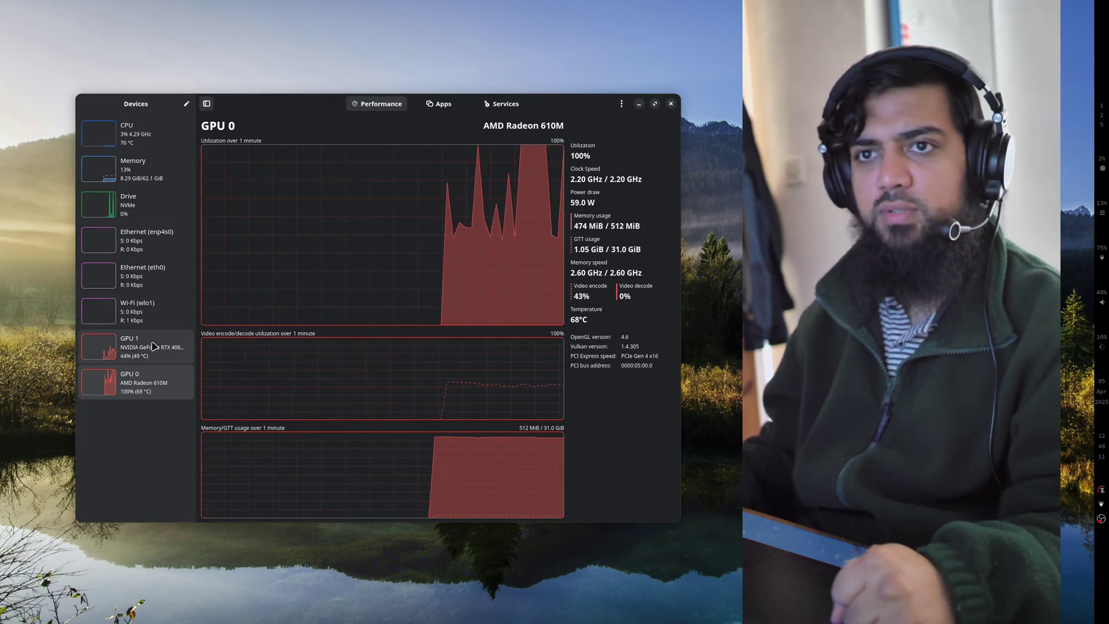
- Peek at the GPU 0 graph options, then view the RTX 4060 GPU 1 statistics
right_click(399, 276)
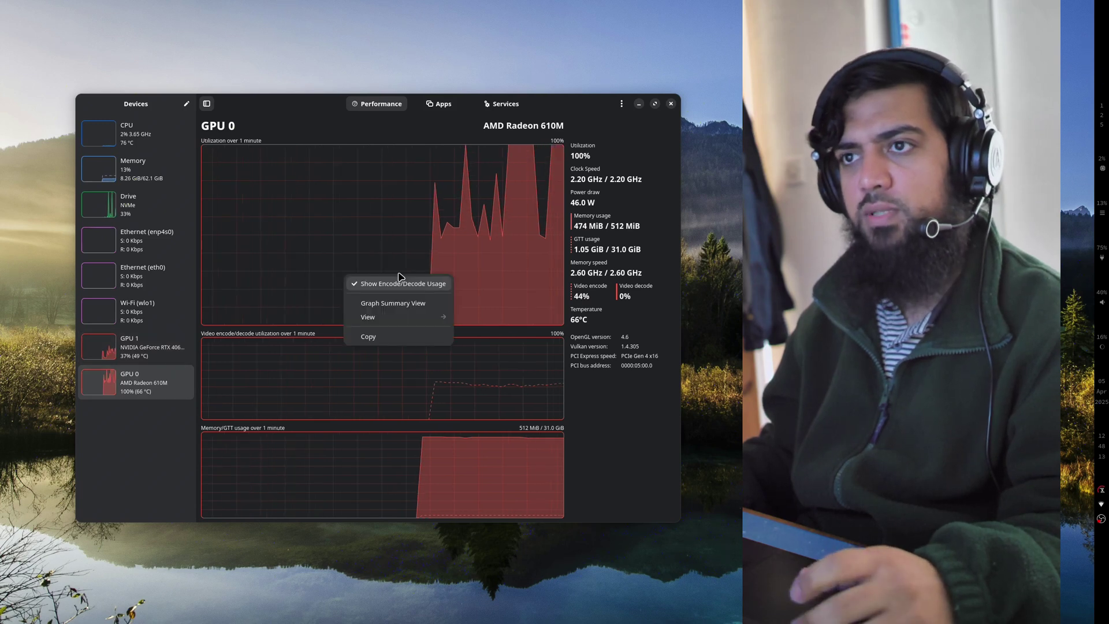
click(500, 251)
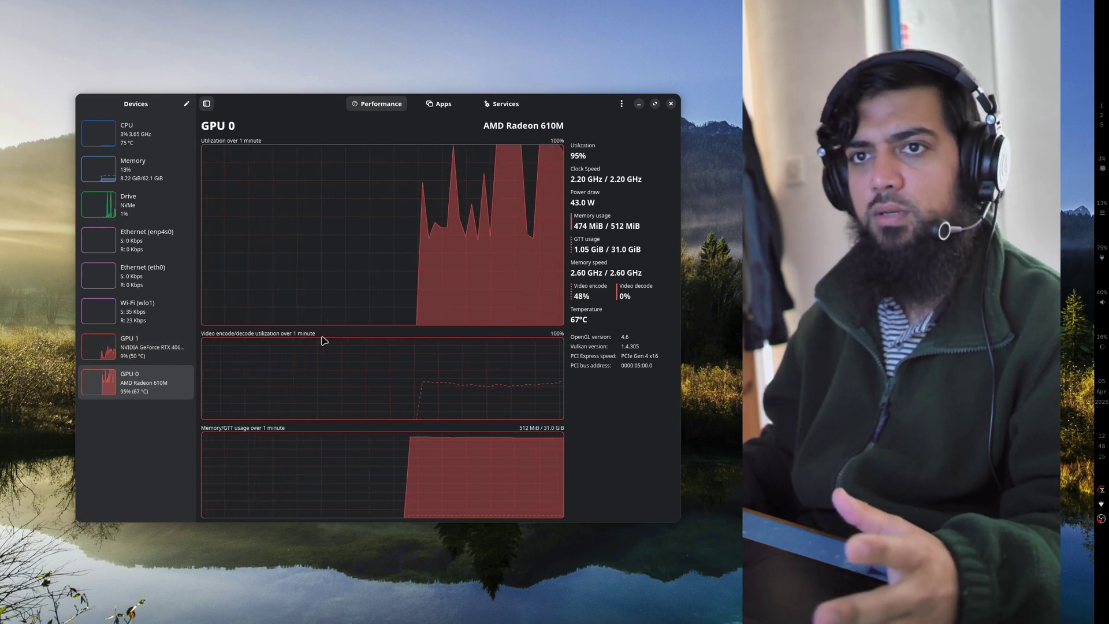
click(147, 347)
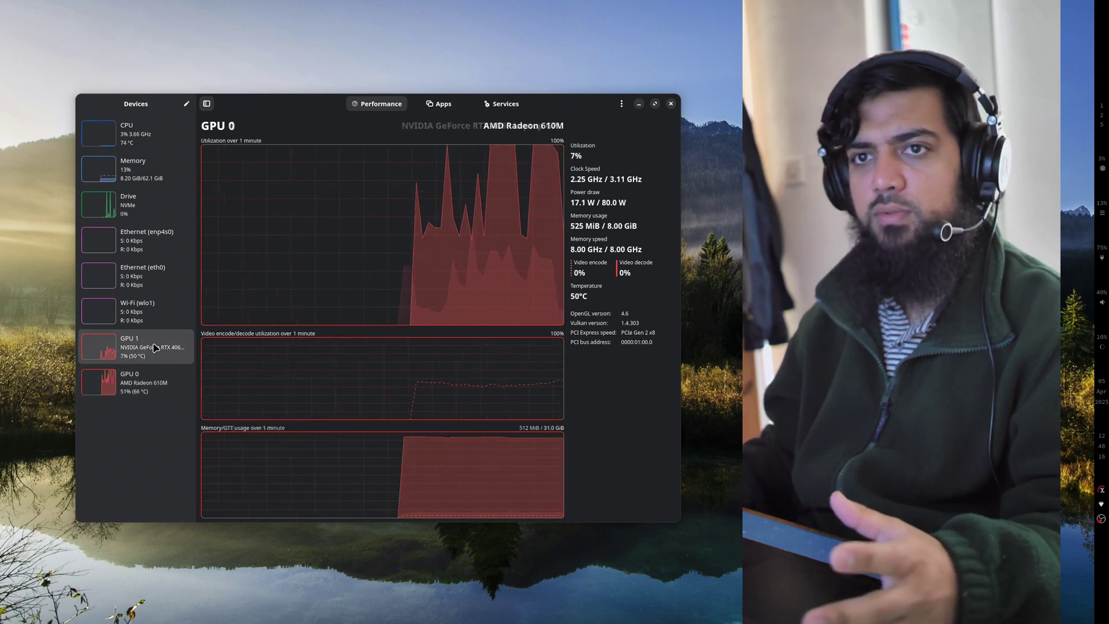
right_click(336, 271)
click(381, 228)
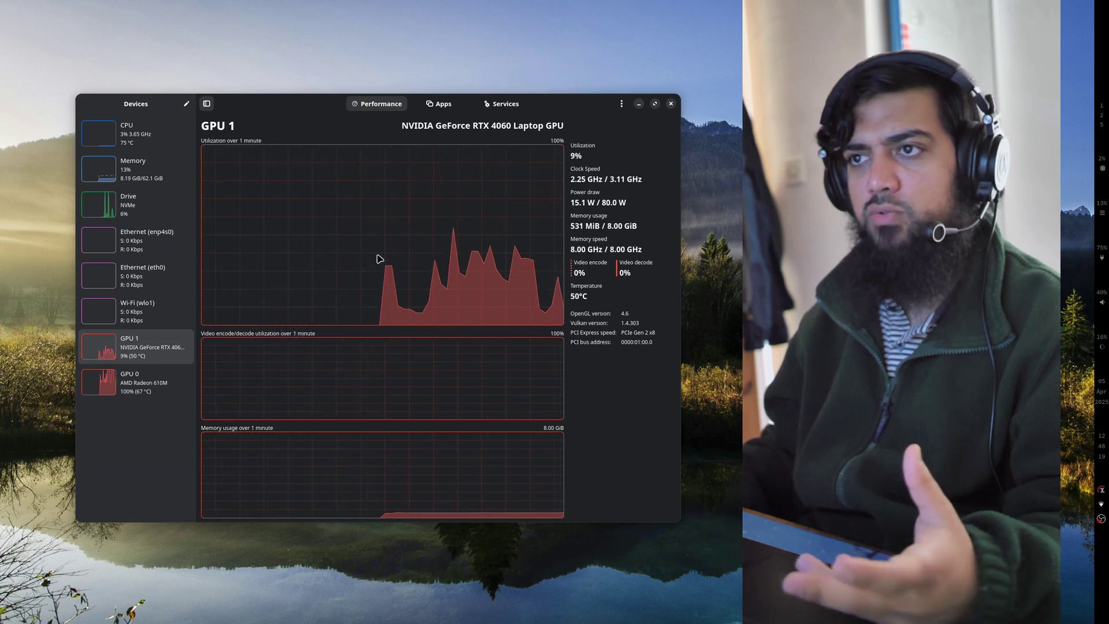
- Check Memory and Drive (nvme0n1) stats, then open the CPU per-core graphs and browse their View options
click(164, 160)
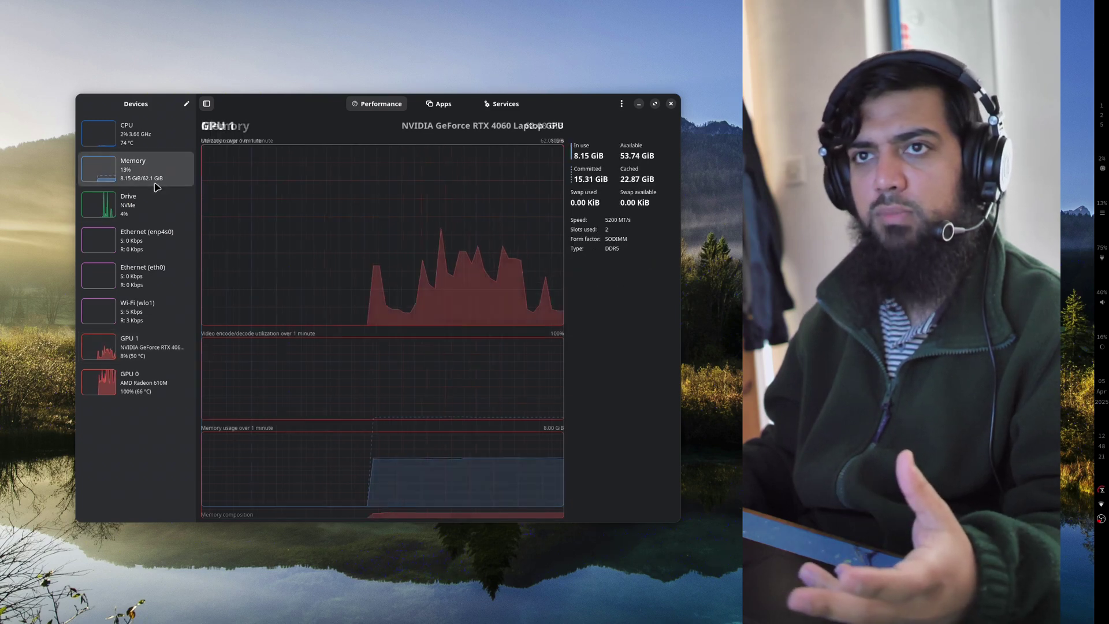
click(161, 211)
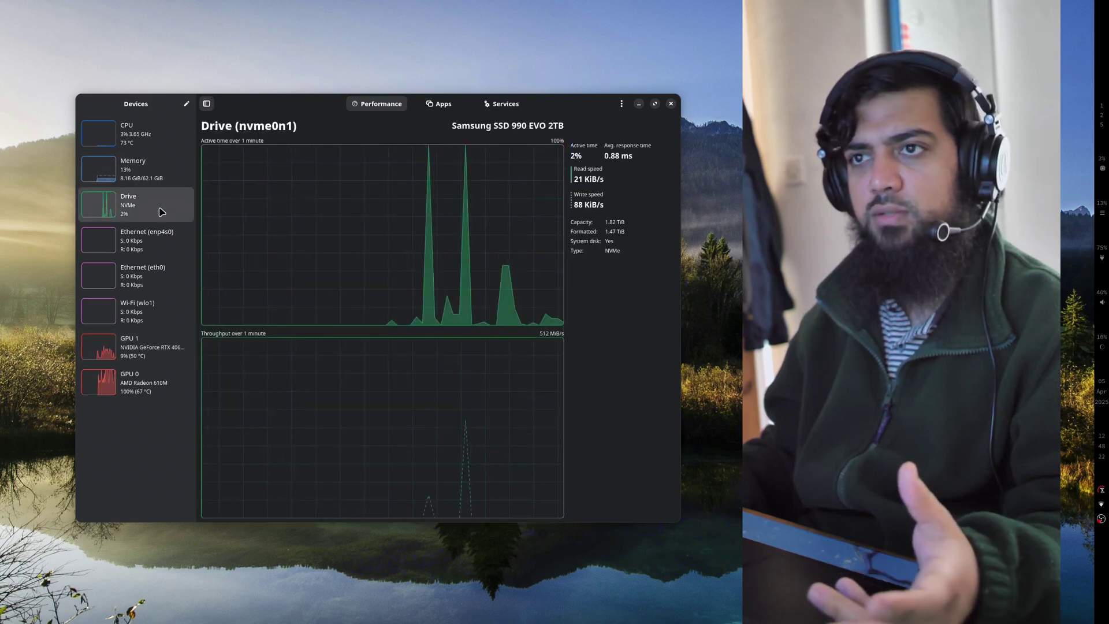
click(151, 138)
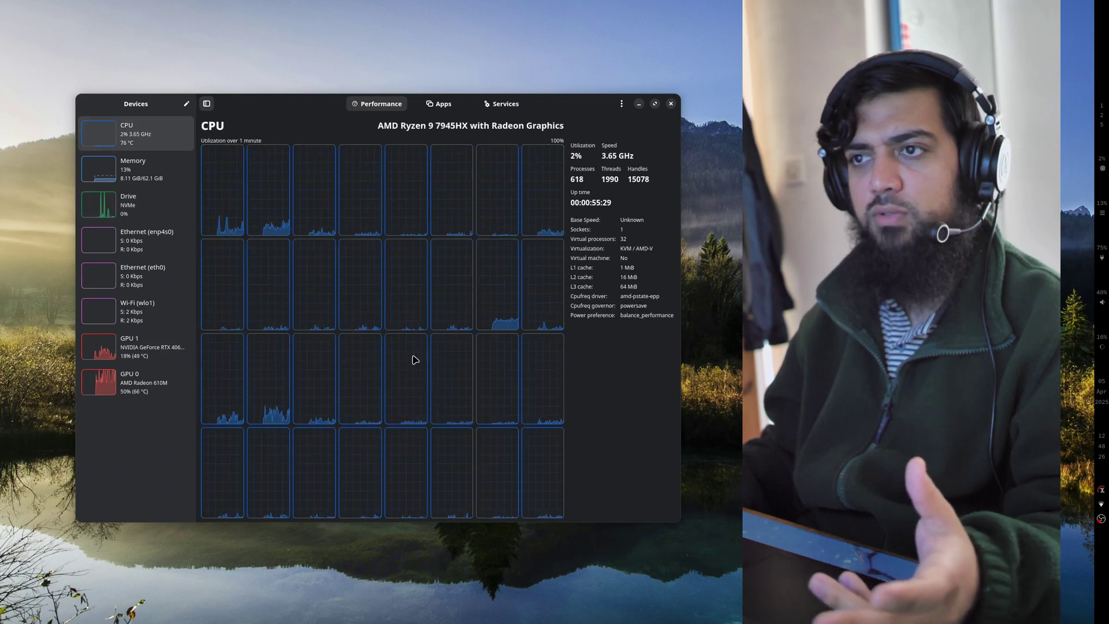
right_click(414, 231)
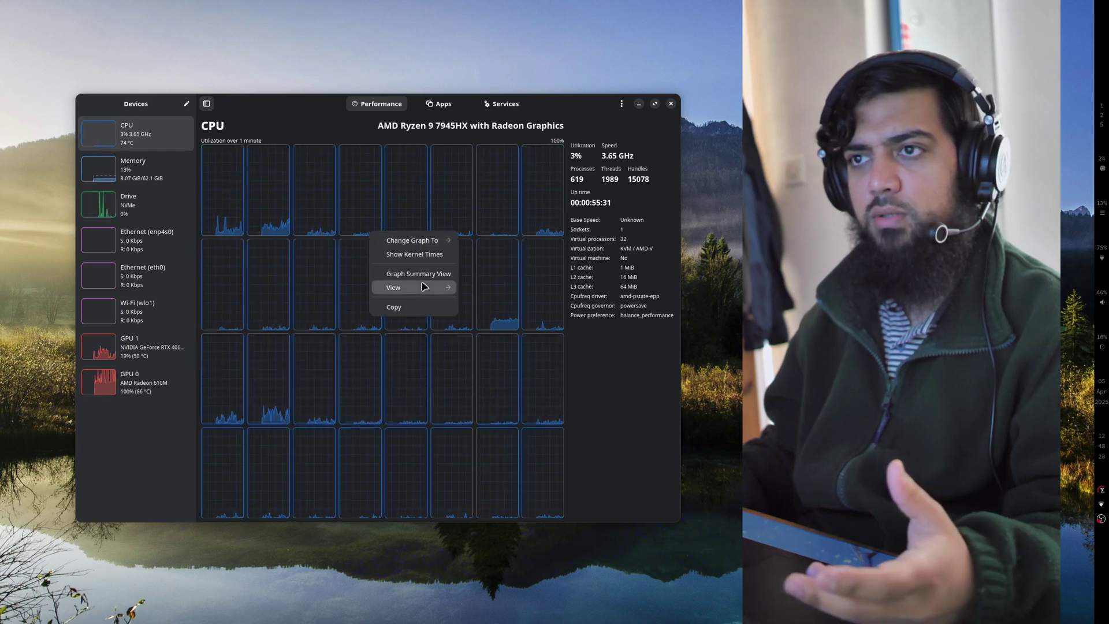
click(424, 286)
click(384, 241)
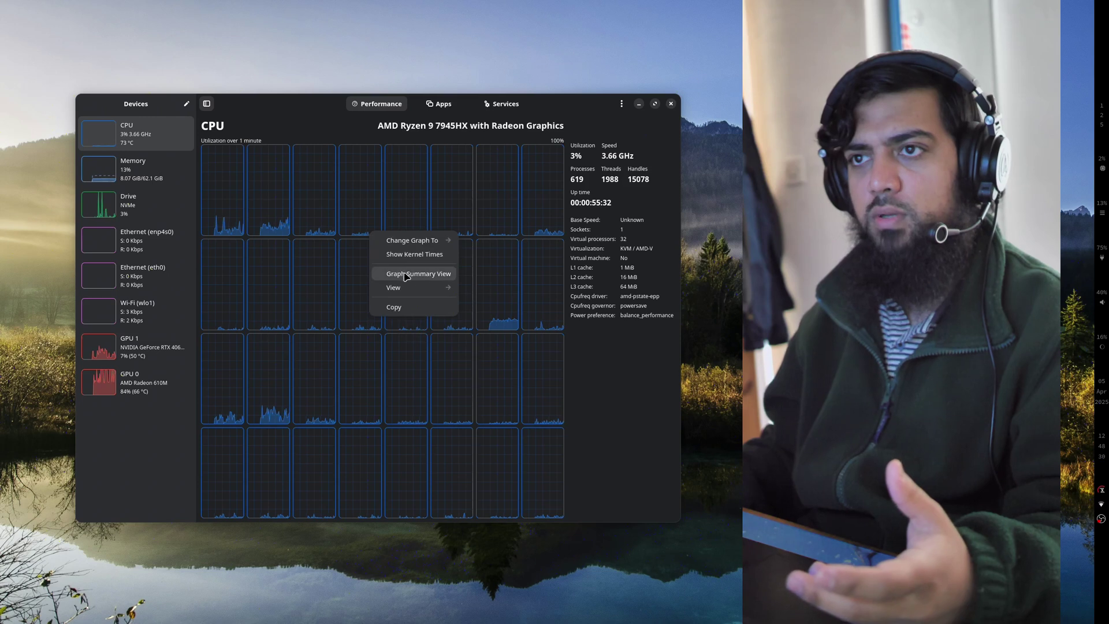
click(510, 289)
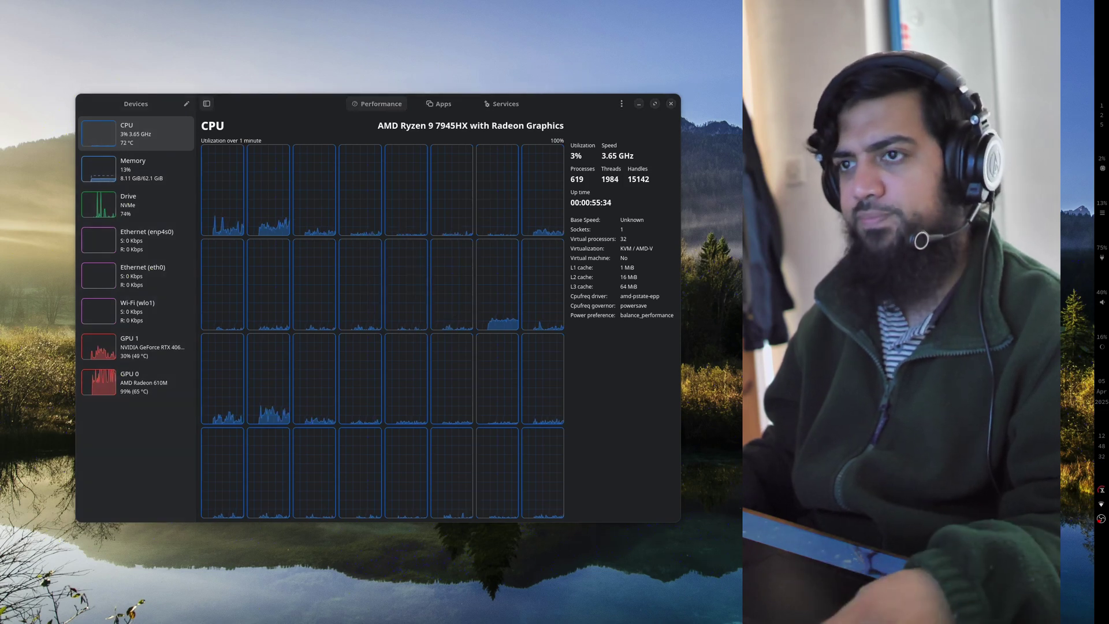
- Scroll through the running Apps and Services lists, then return to the Performance graphs
click(443, 107)
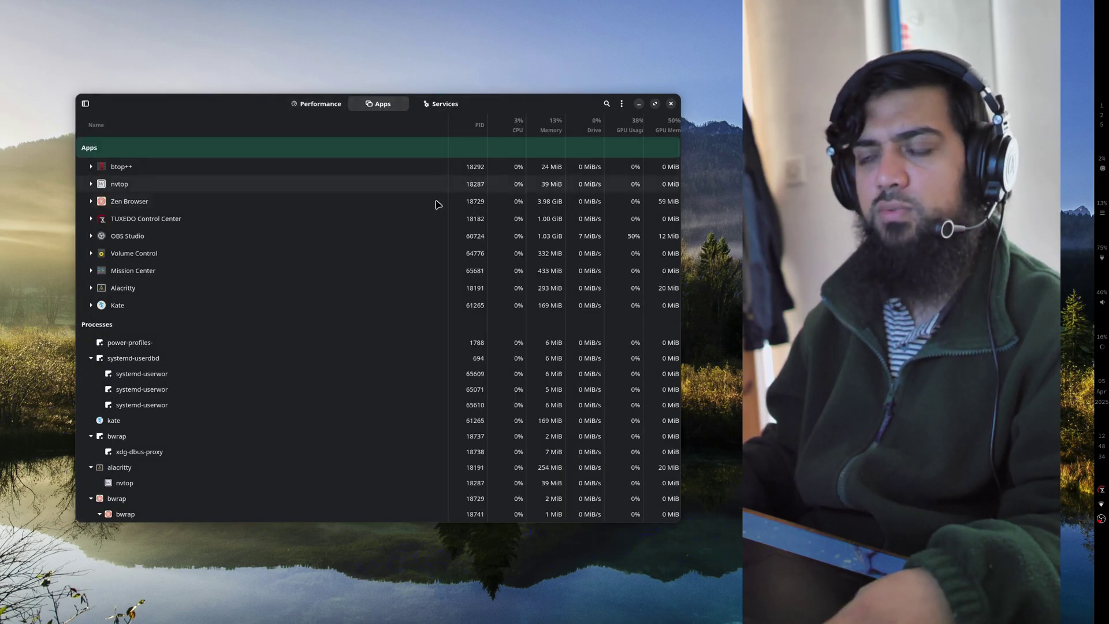
scroll(364, 307, down, 5)
scroll(364, 307, up, 5)
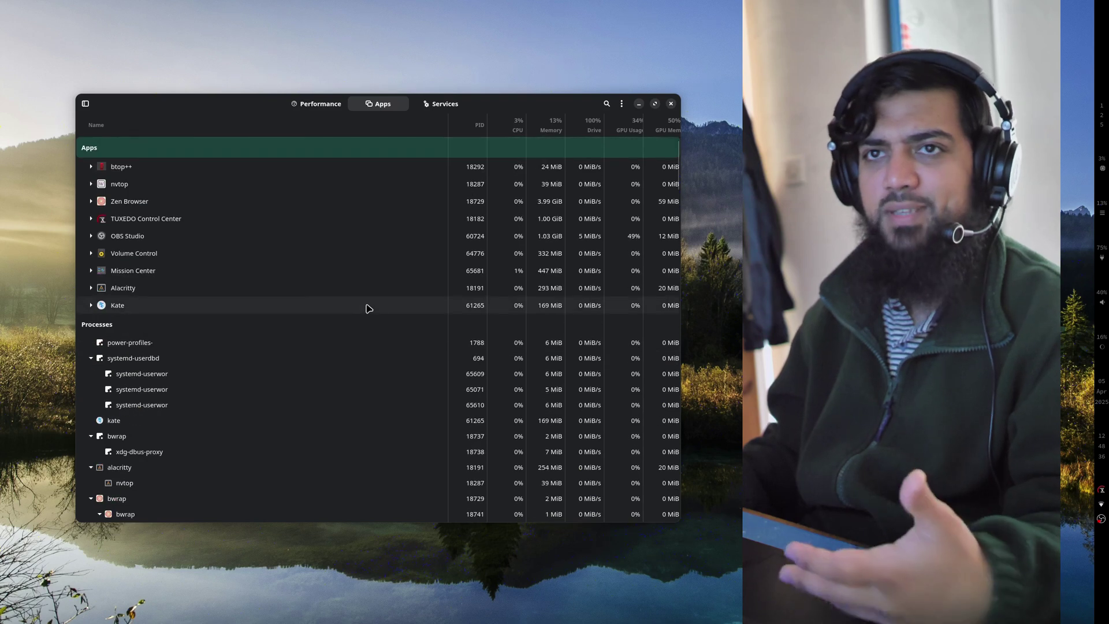
click(428, 104)
scroll(457, 243, down, 5)
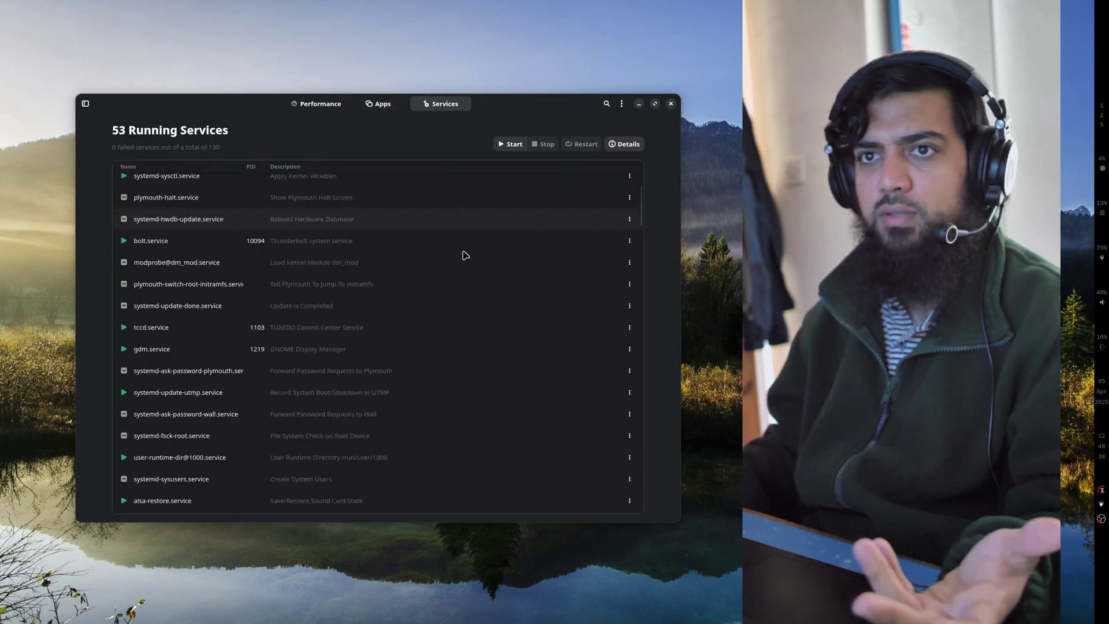
scroll(460, 262, up, 5)
click(332, 106)
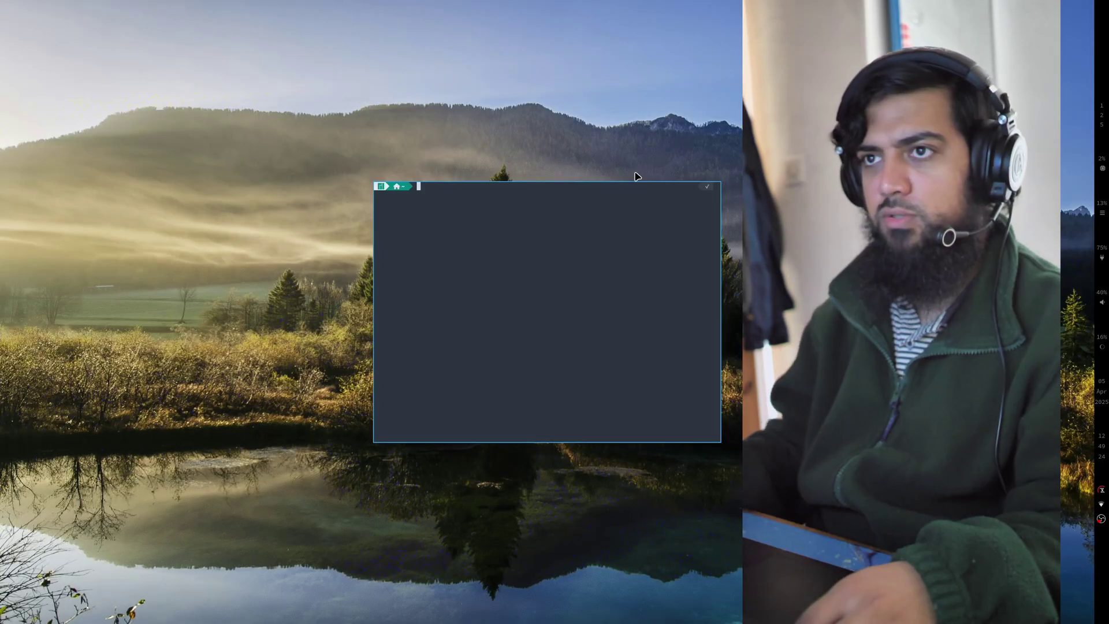
- Enlarge the terminal, run htop, step down its process list, and quit back to the shell
drag(636, 173, 535, 466)
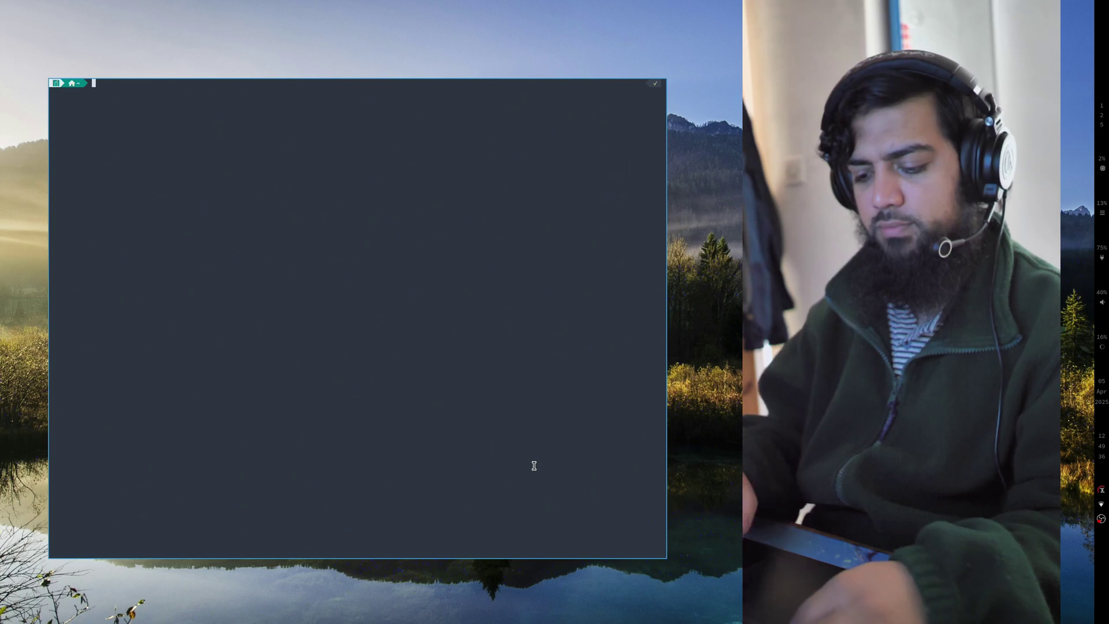
text(htop)
key(Return)
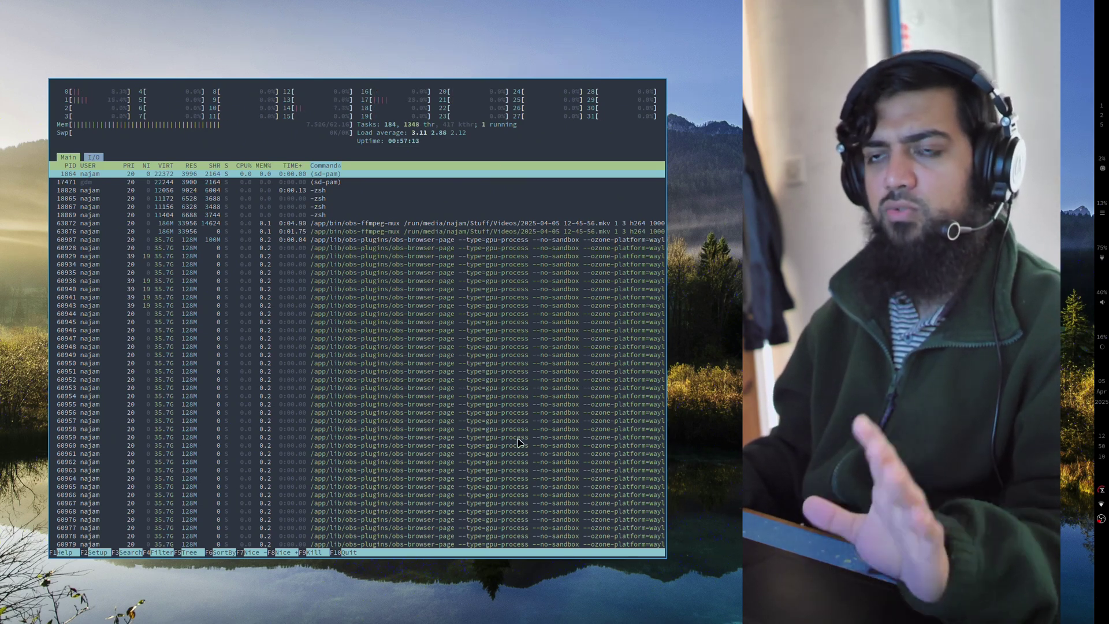
key(Down)
key(Down)
key(Down)
key(Down)
key(Down)
key(Down)
key(Down)
key(Down)
key(Down)
key(Down)
key(Down)
key(Down)
key(Down)
key(Down)
key(Down)
key(Down)
key(Down)
key(Down)
key(Down)
key(Down)
key(Down)
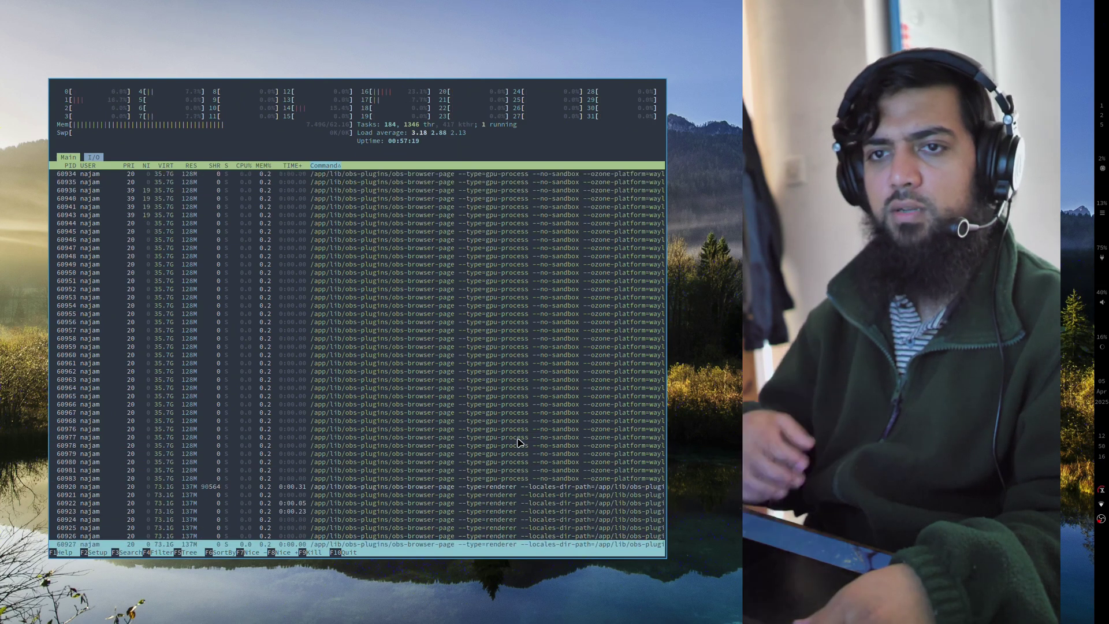
key(q)
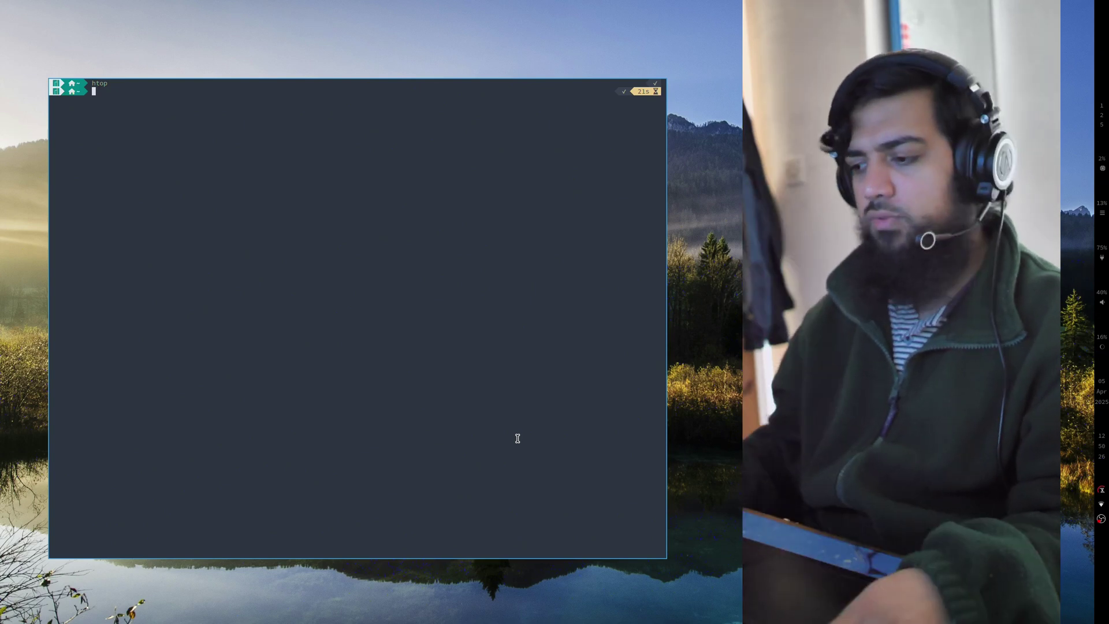
- Run nvtop and highlight the decode% label and the Device 1 AMD Radeon 610M line
text(nvtop)
key(Return)
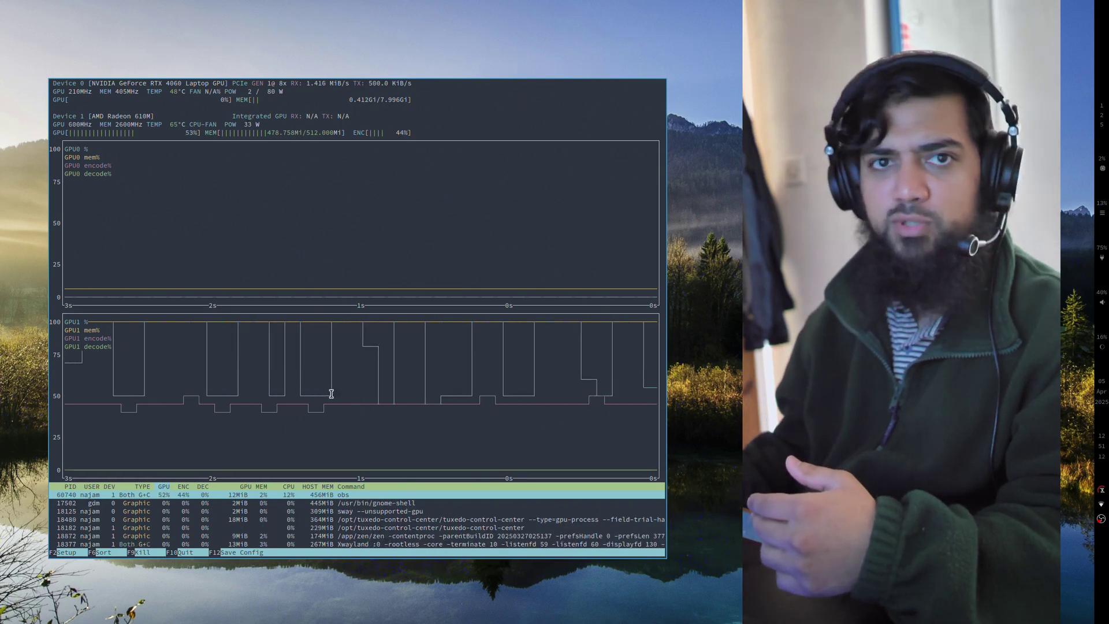
double_click(103, 344)
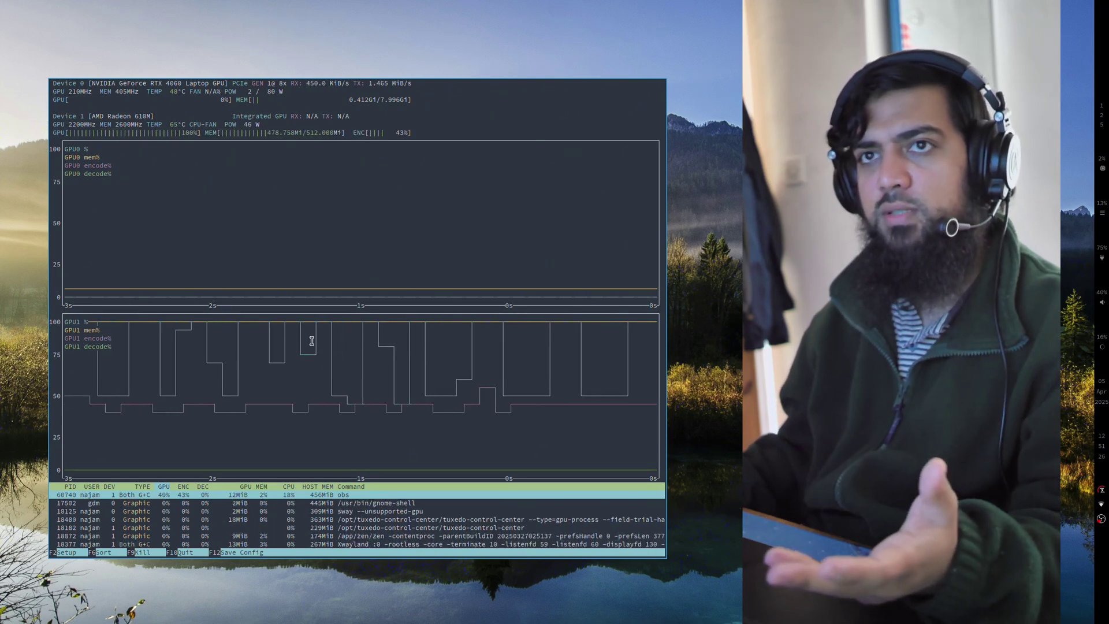
triple_click(127, 116)
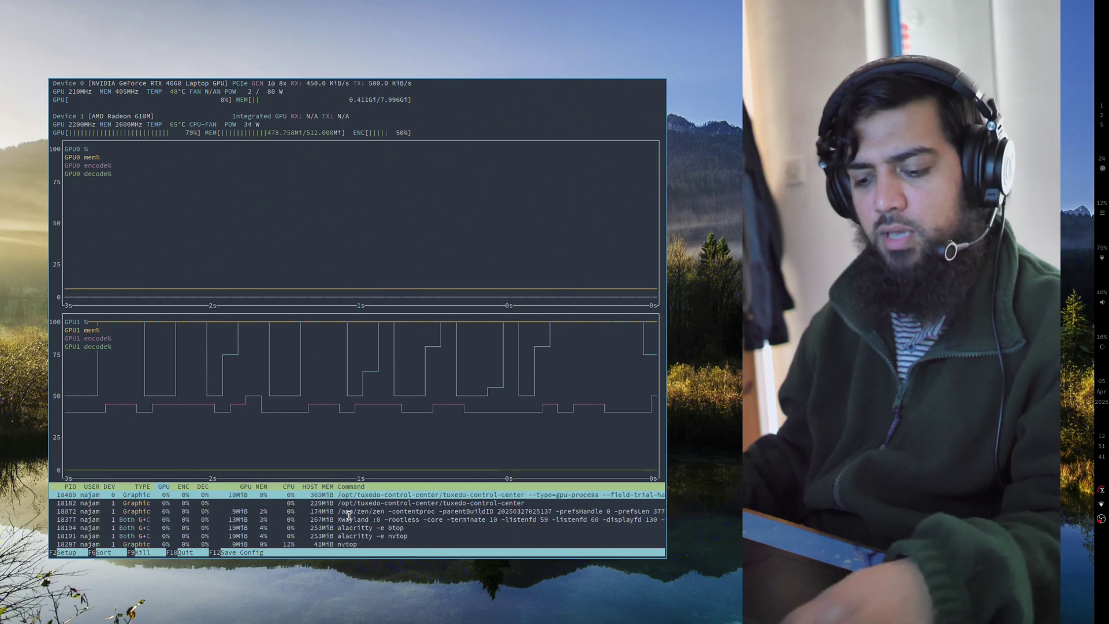
- Toggle nvtop fullscreen, highlight the Radeon power draw and Device 0 memory and GPU readings, then clear
key(super+f)
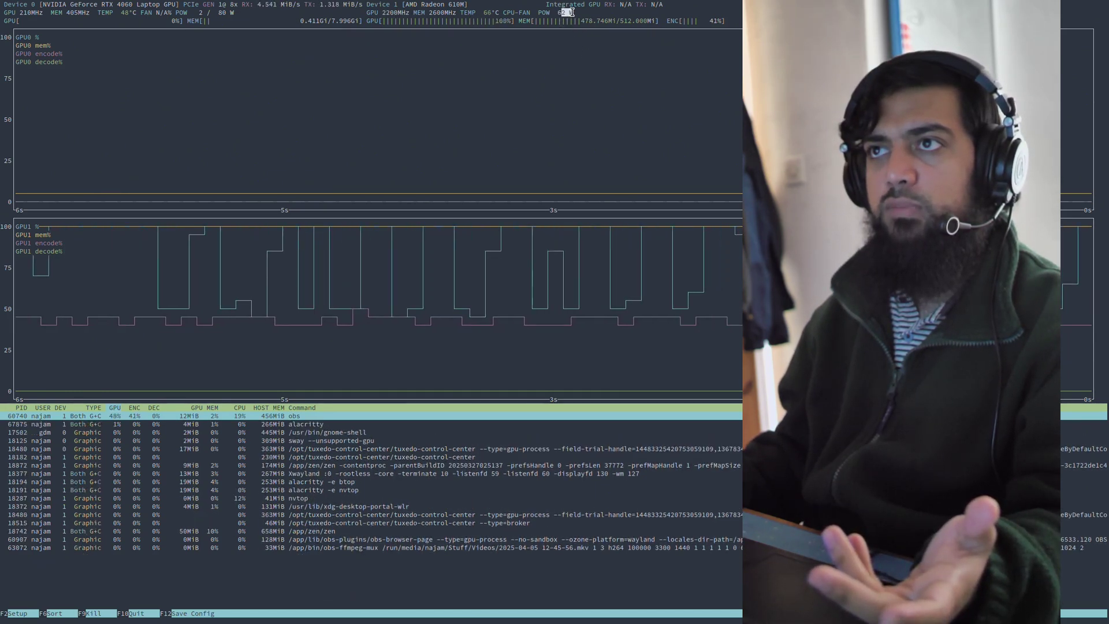
drag(558, 12, 573, 13)
key(super+f)
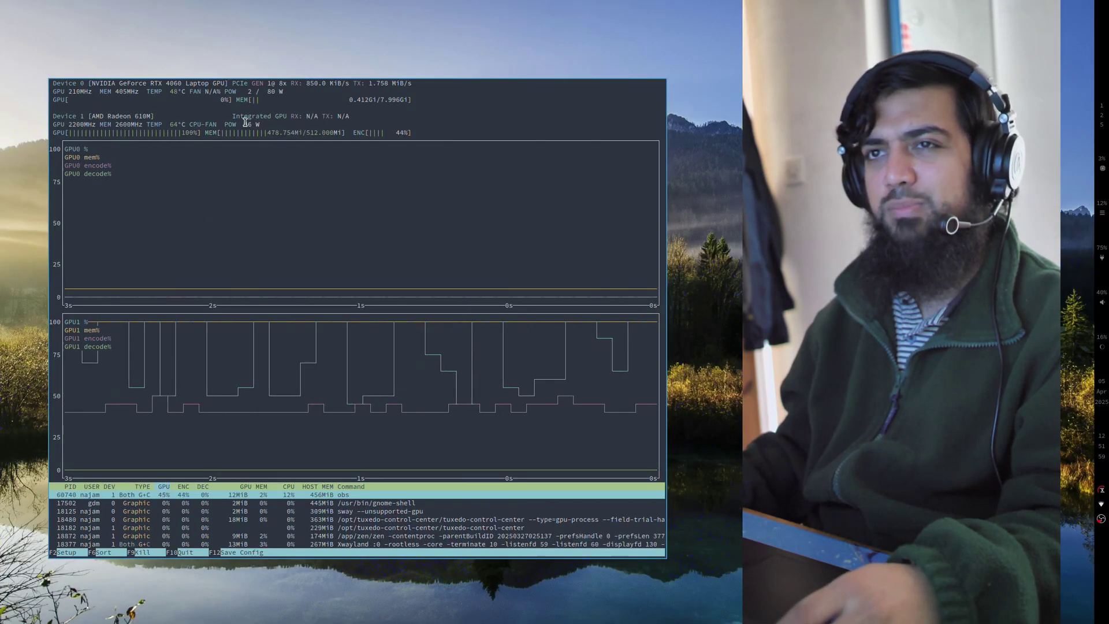
drag(244, 124, 233, 92)
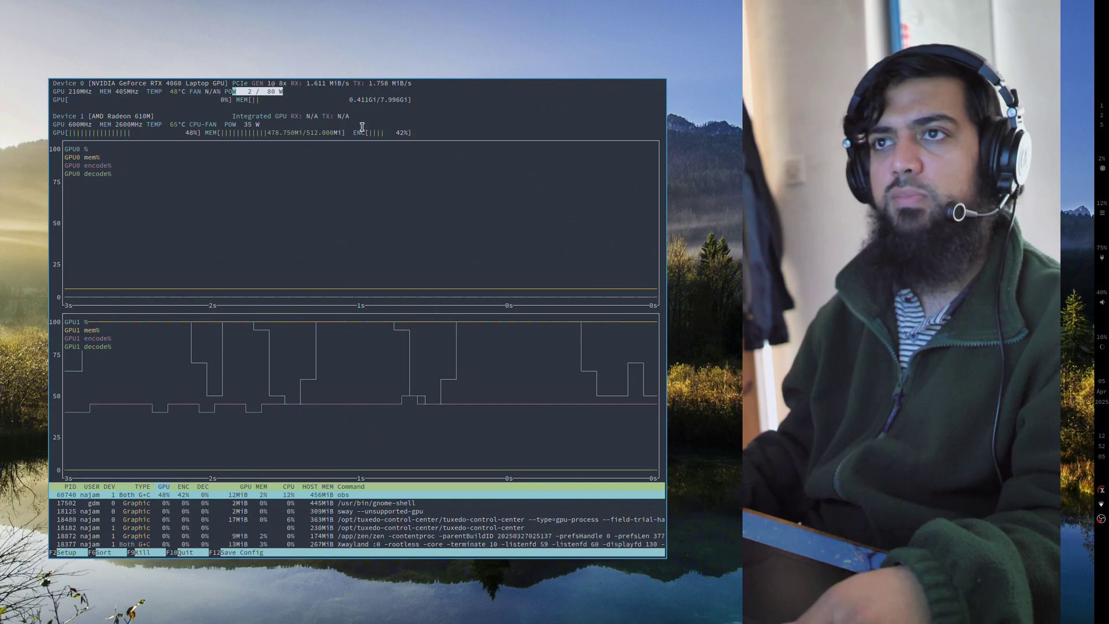
drag(393, 99, 244, 99)
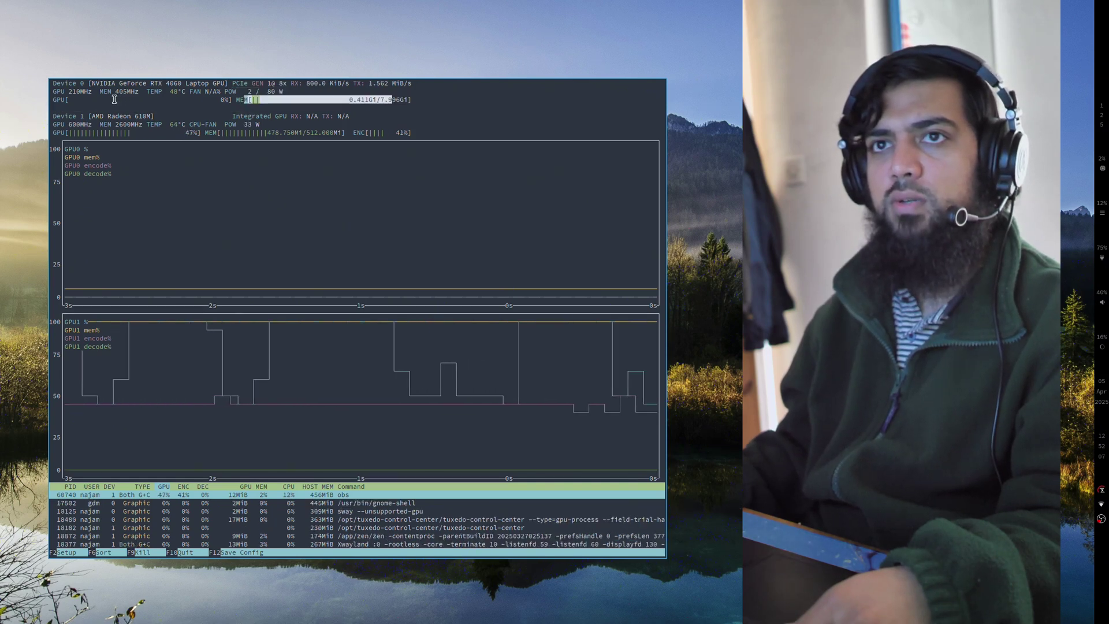
drag(85, 99, 189, 100)
click(245, 101)
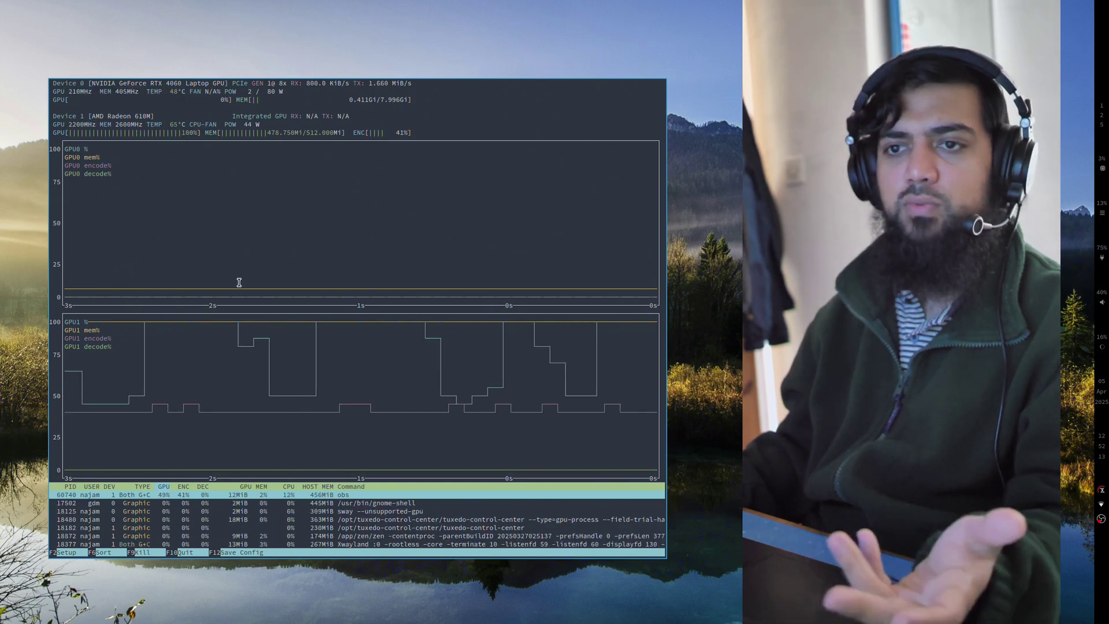
- Browse nvtop Setup's General, Devices, Chart and Processes sections, then exit Setup without changes
key(F2)
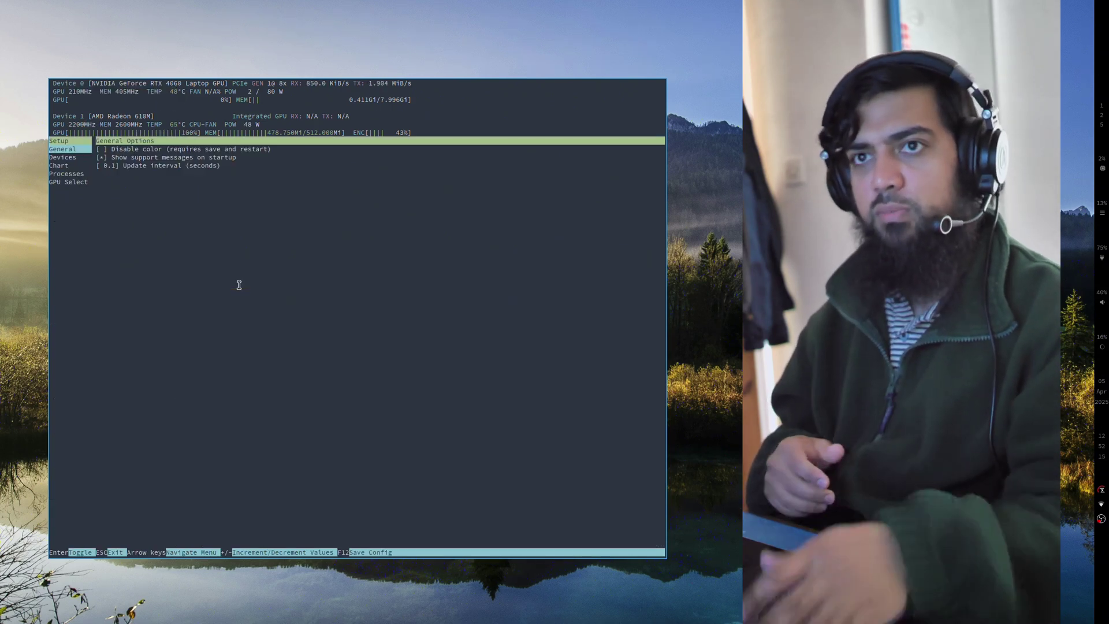
key(Right)
key(Down)
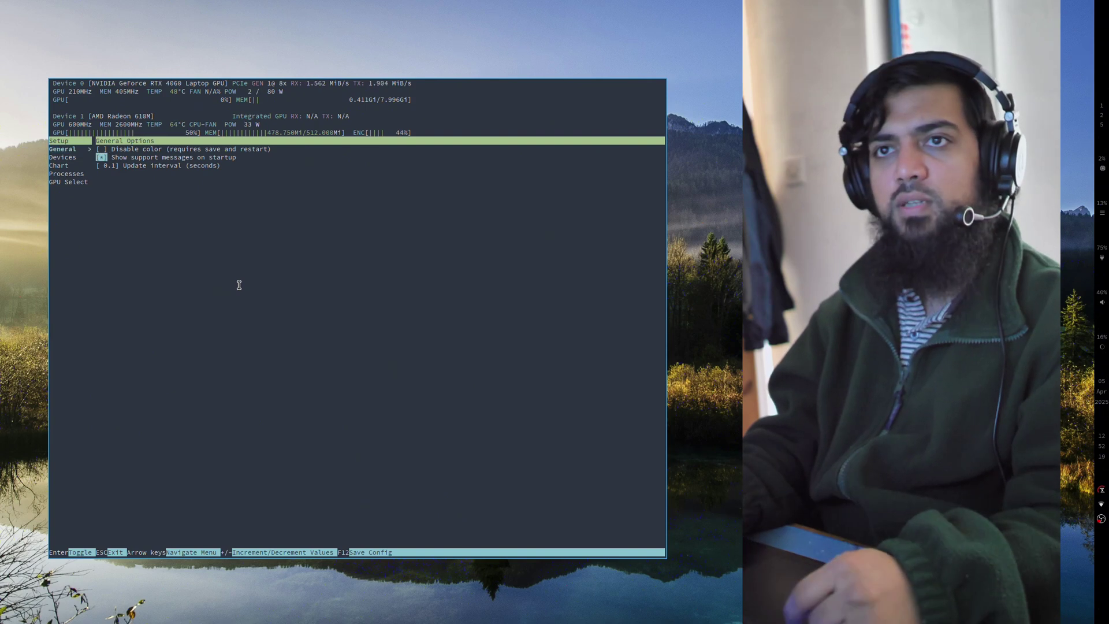
key(Down)
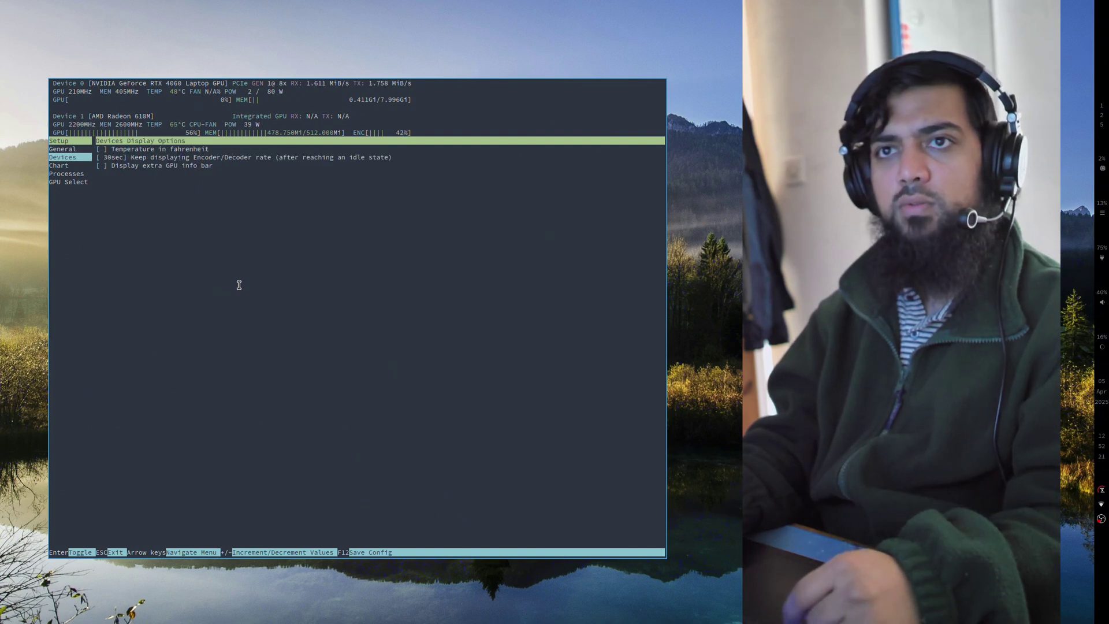
key(Down)
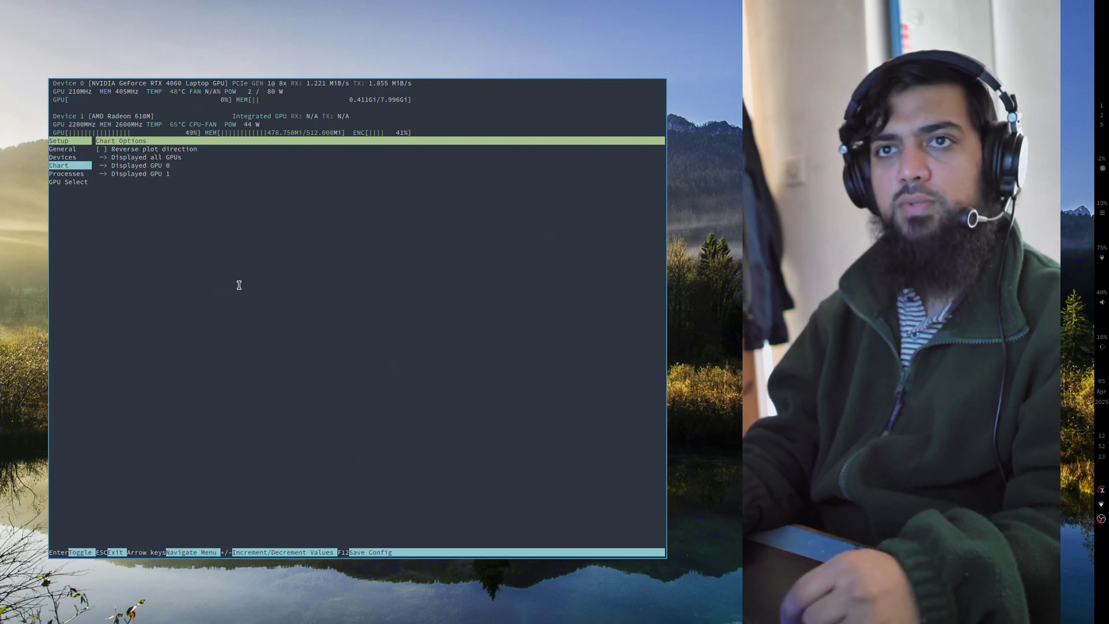
key(Down)
key(Down)
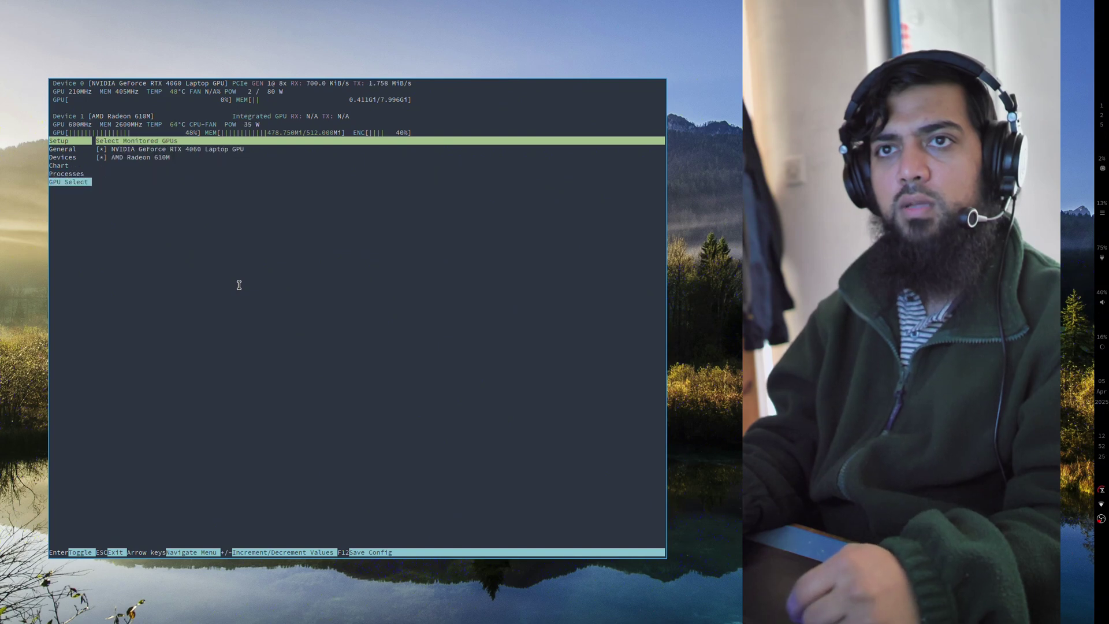
key(Up)
key(Up)
key(Up)
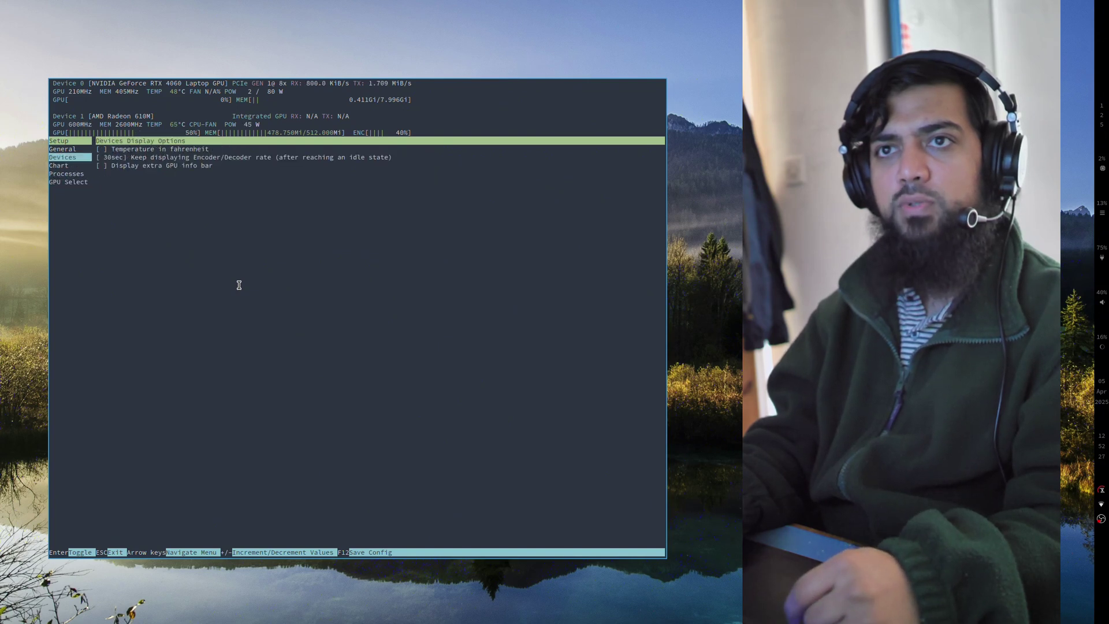
key(Down)
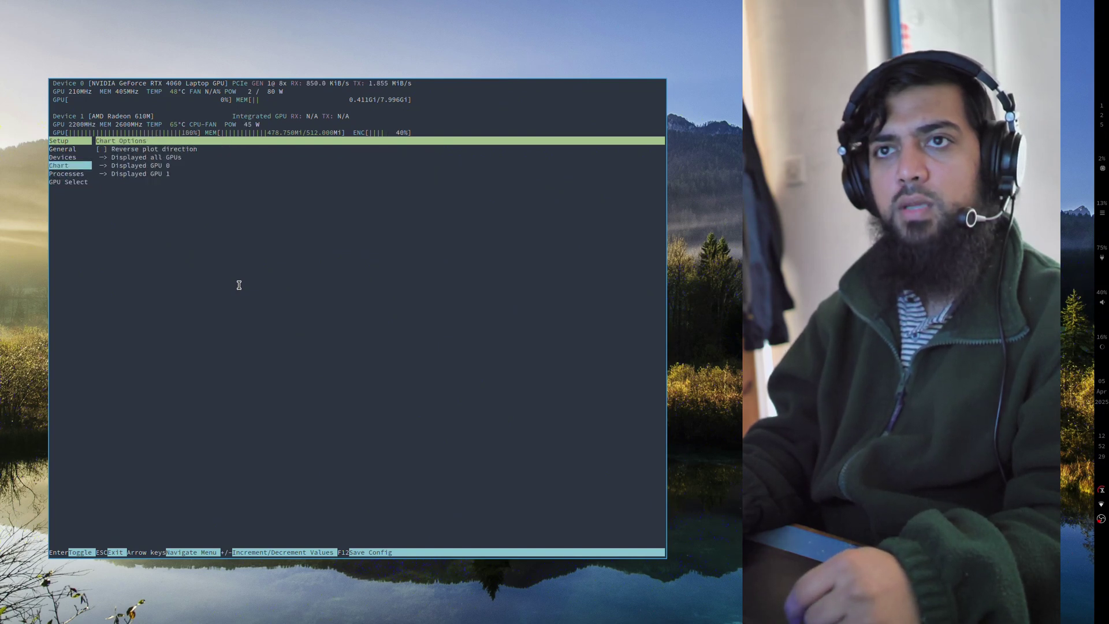
key(Down)
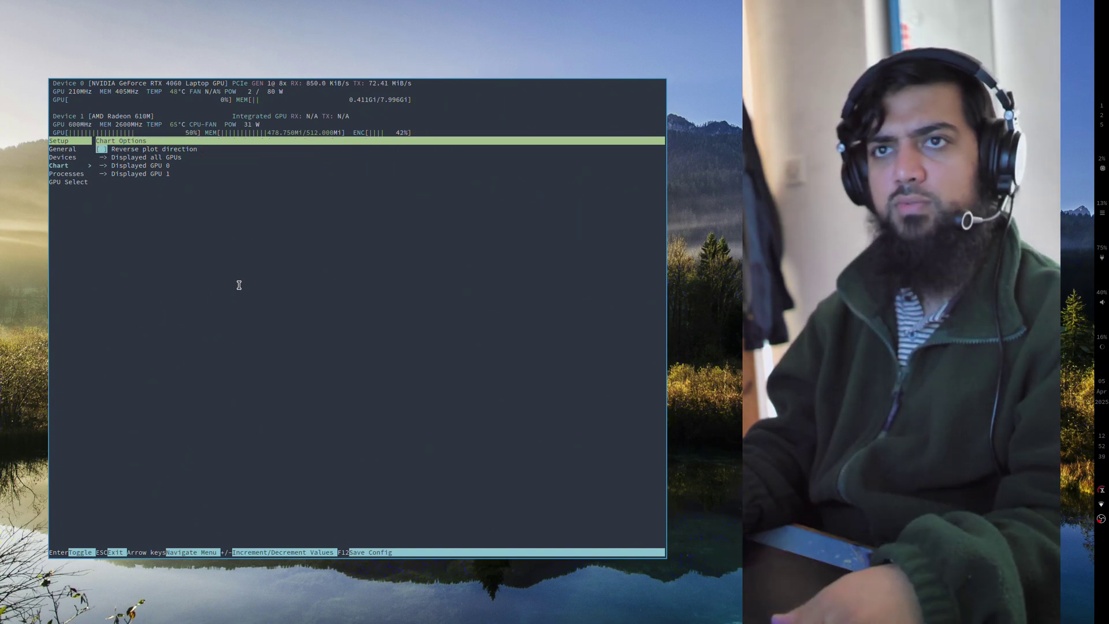
key(Escape)
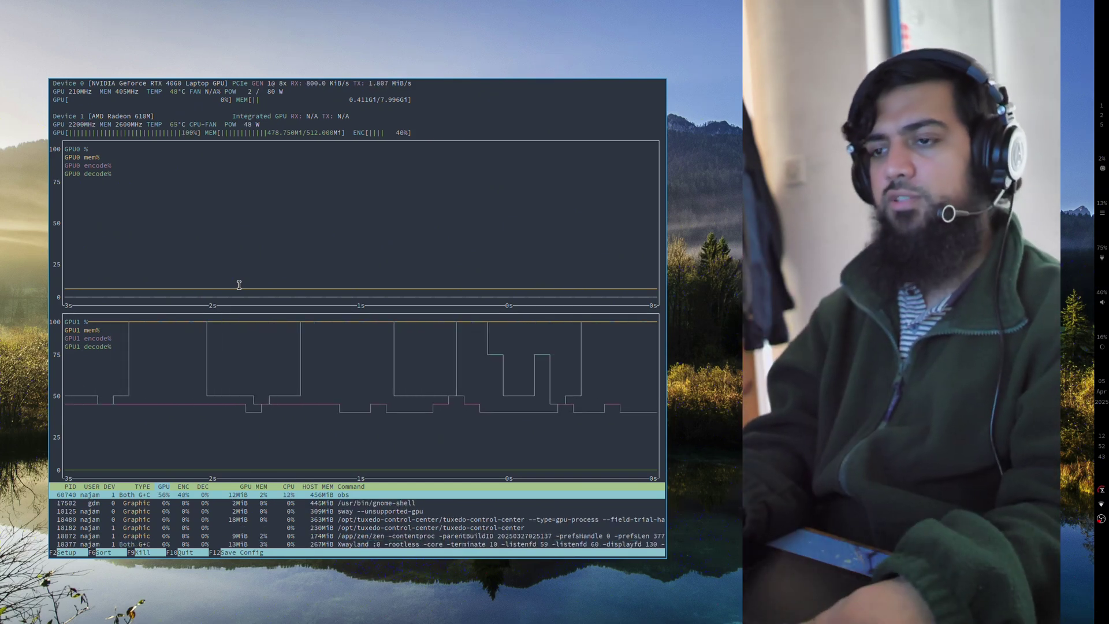
- Quit nvtop and run btop in the terminal
key(q)
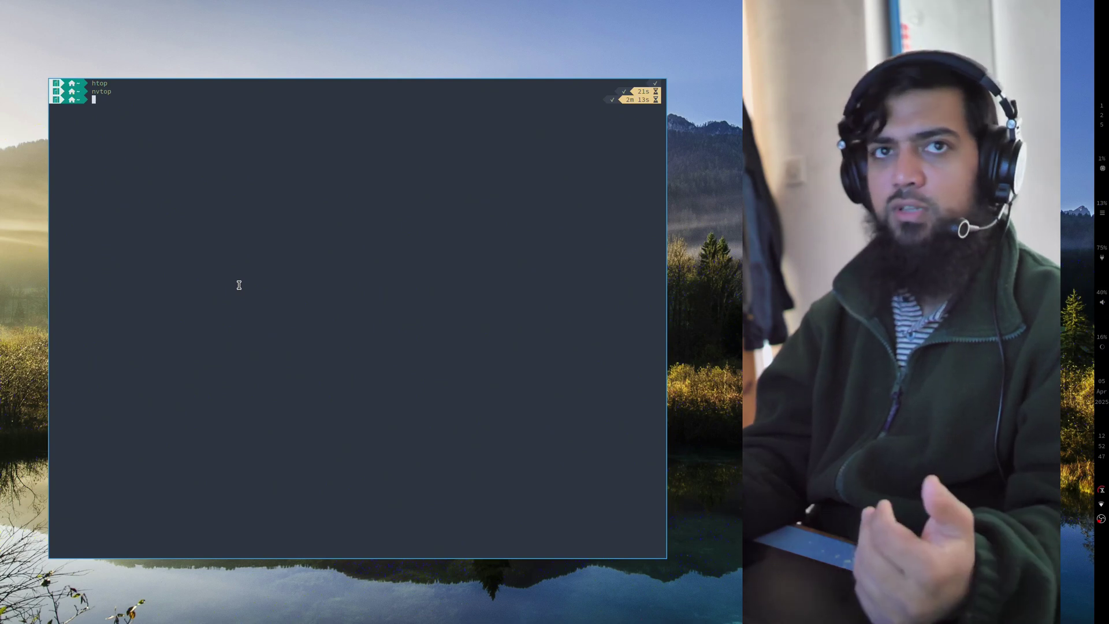
text(btop)
key(Return)
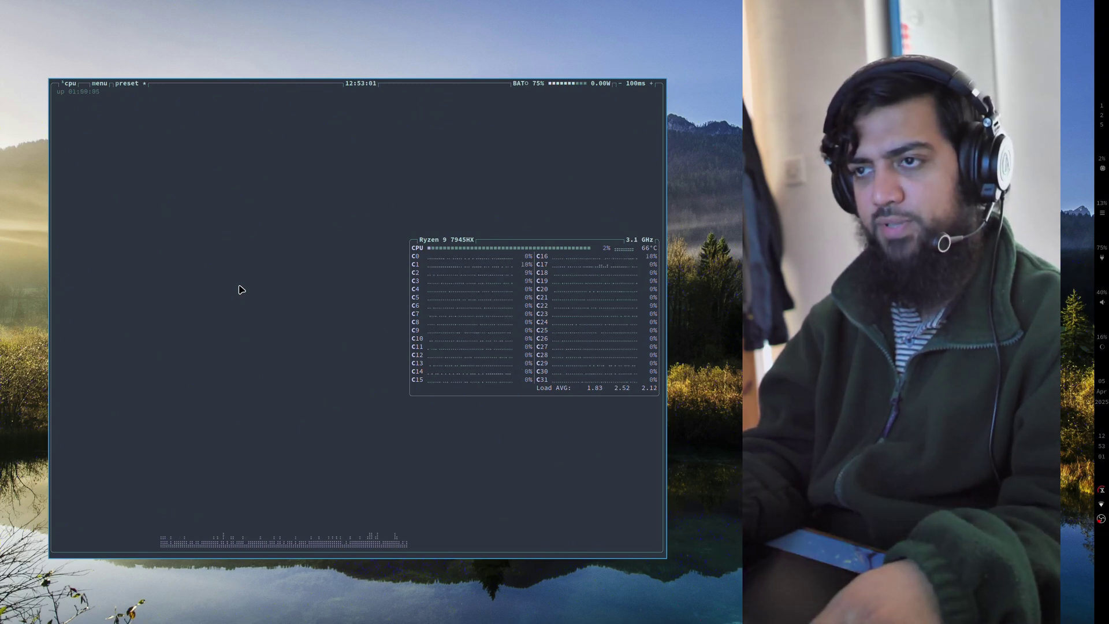
- Open a second terminal tiled above btop running nvtop, plus a file manager column
key(super+Return)
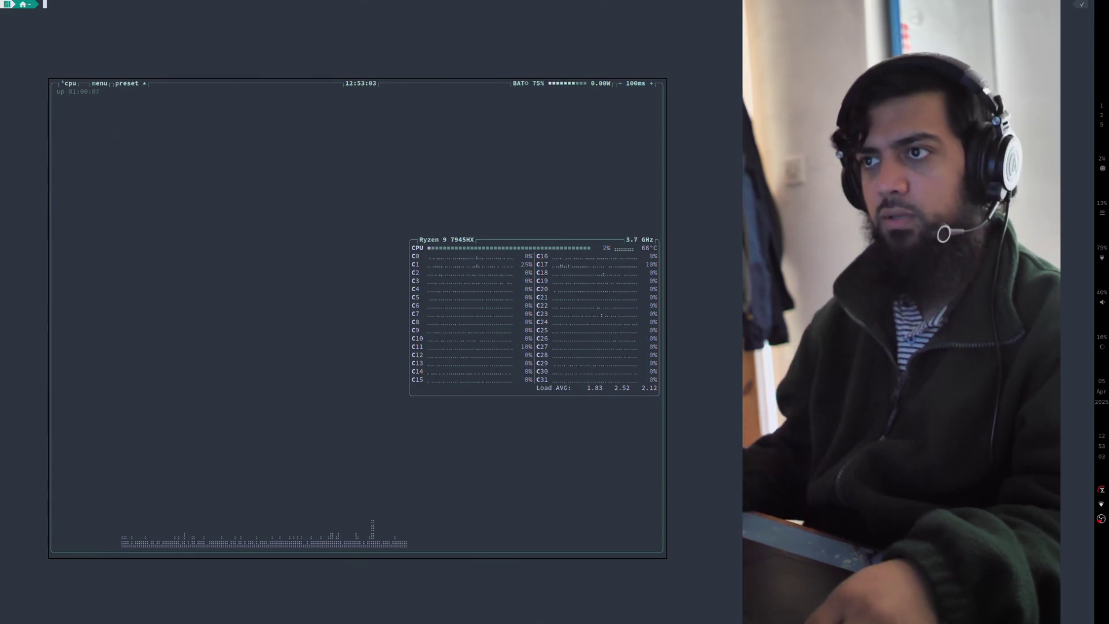
key(super+v)
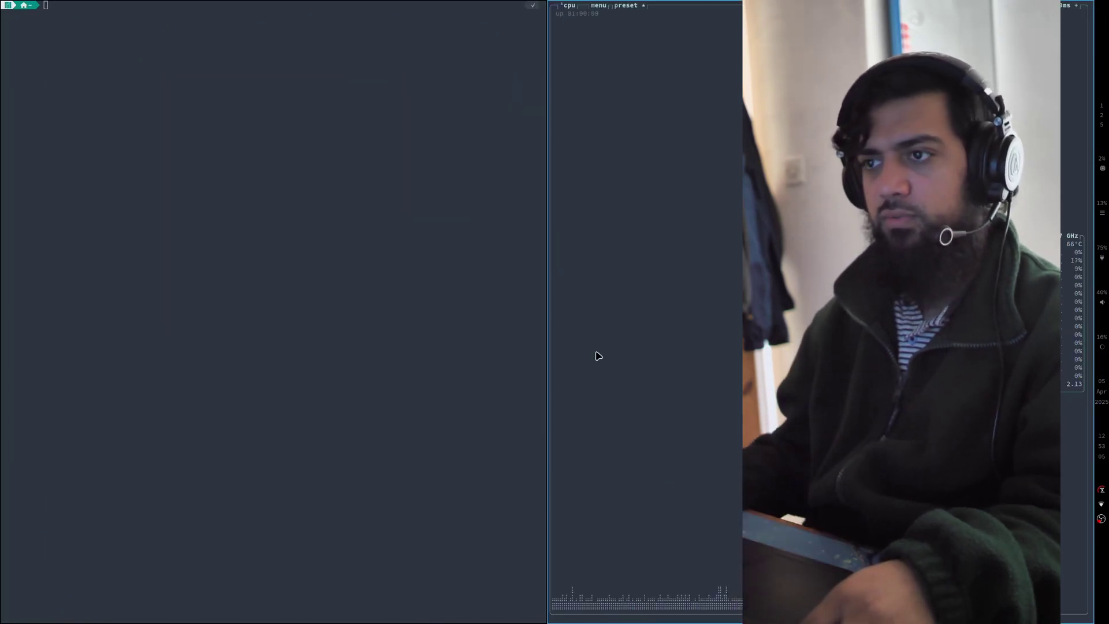
key(super+j)
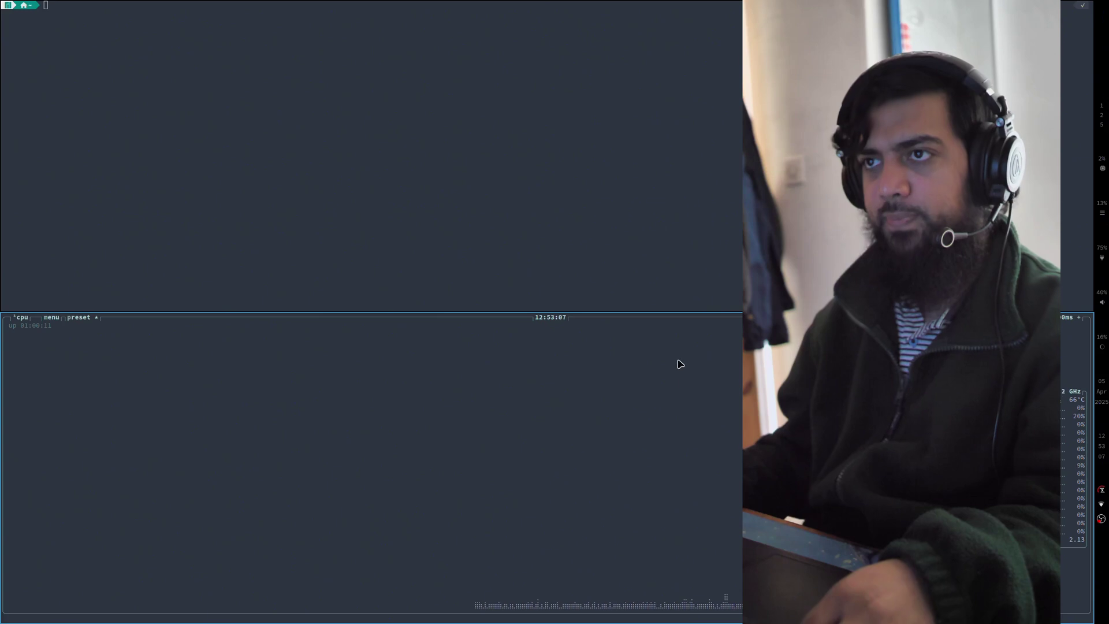
text(nvtop)
key(Return)
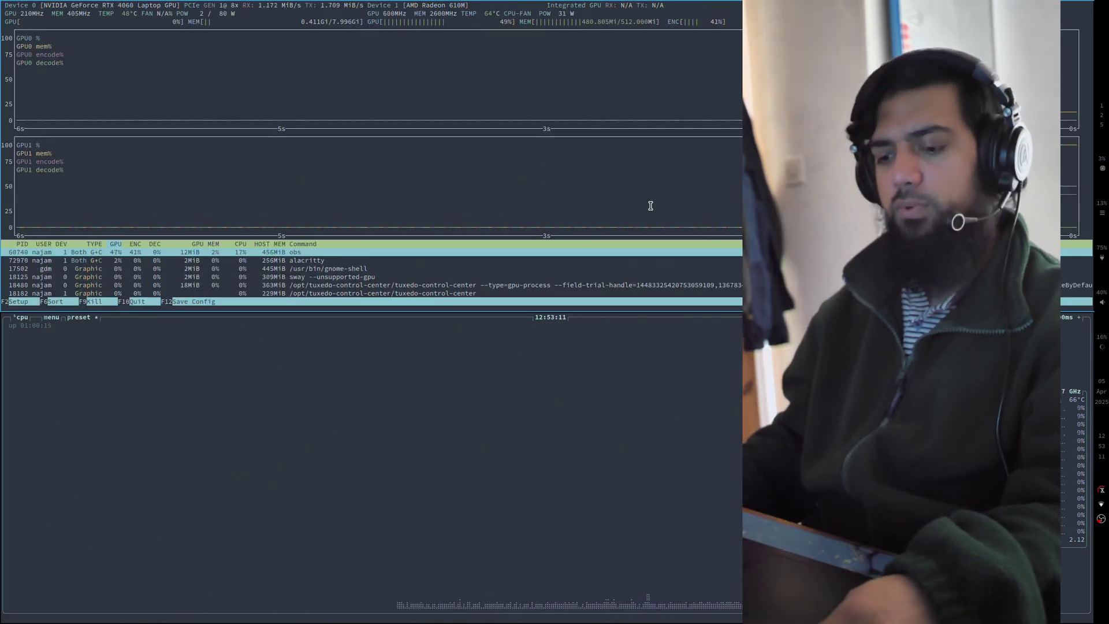
key(super+e)
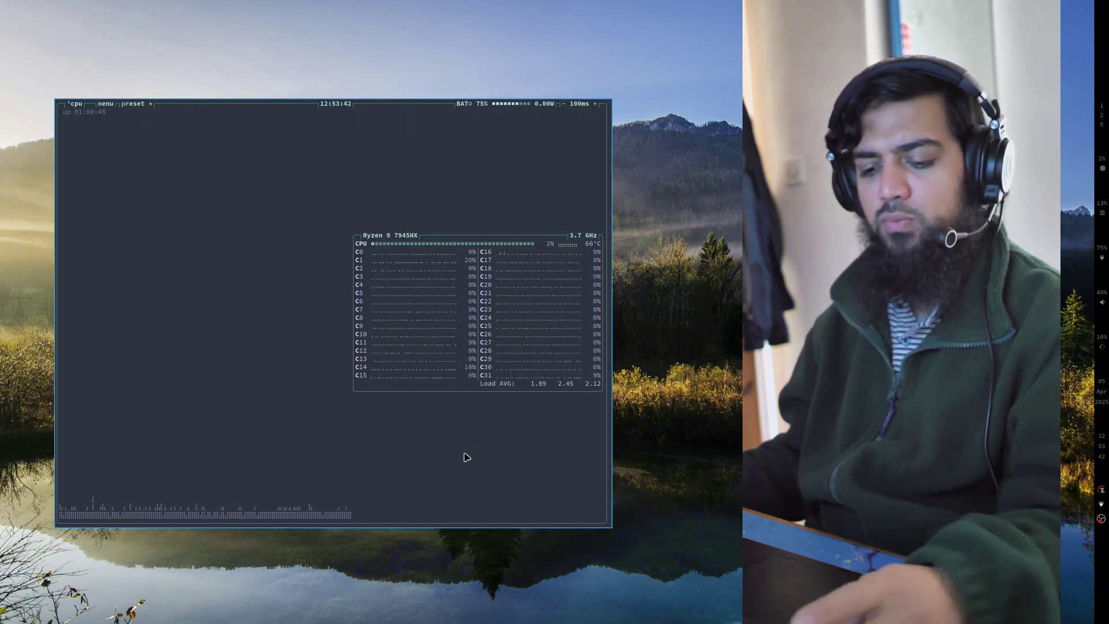
- Toggle the CPU box off and on, add the mem, net, proc and gpu0 boxes, and open the menu
key(1)
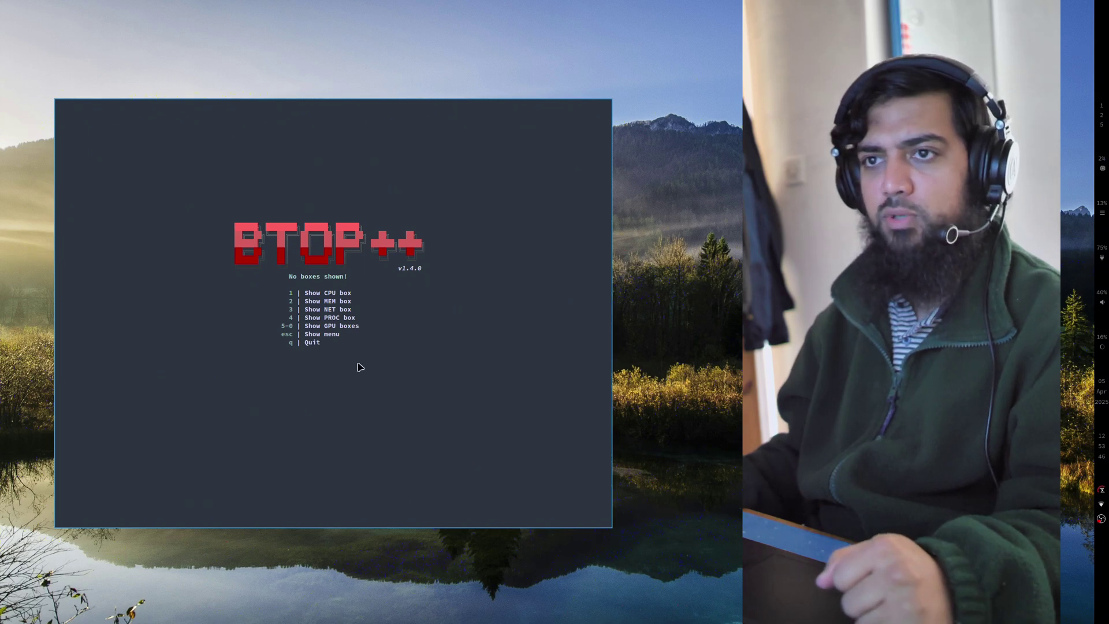
key(1)
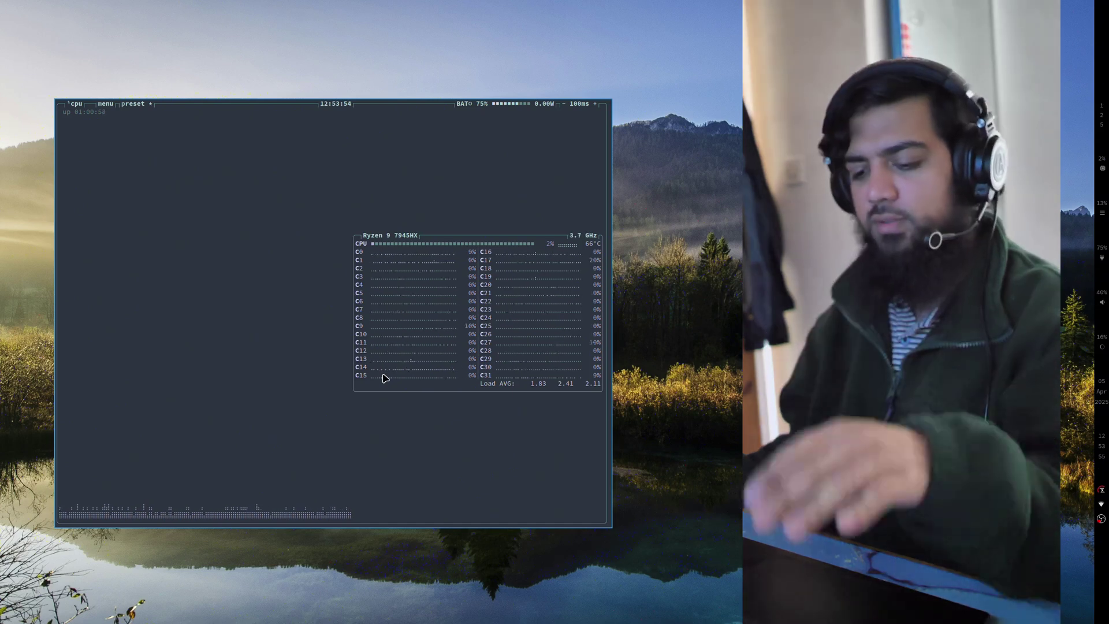
key(2)
key(3)
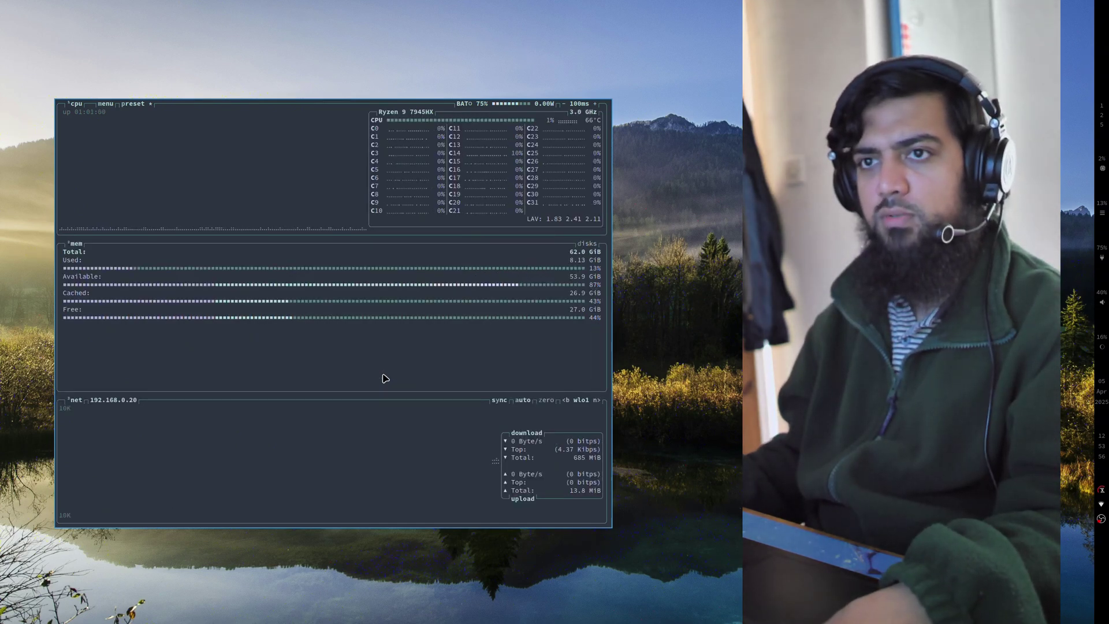
key(4)
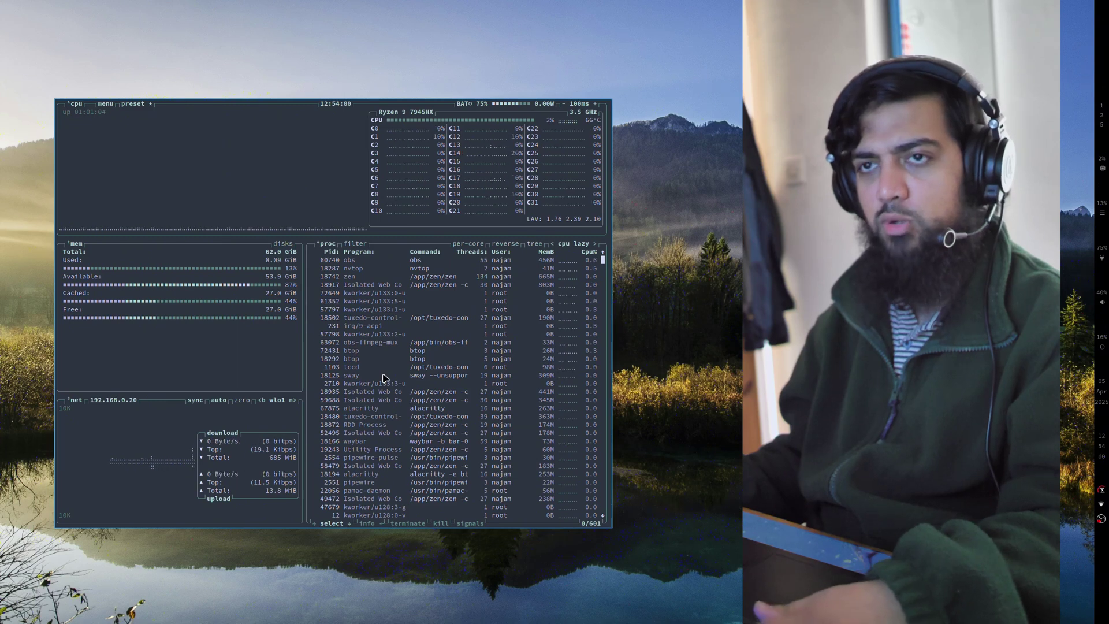
key(5)
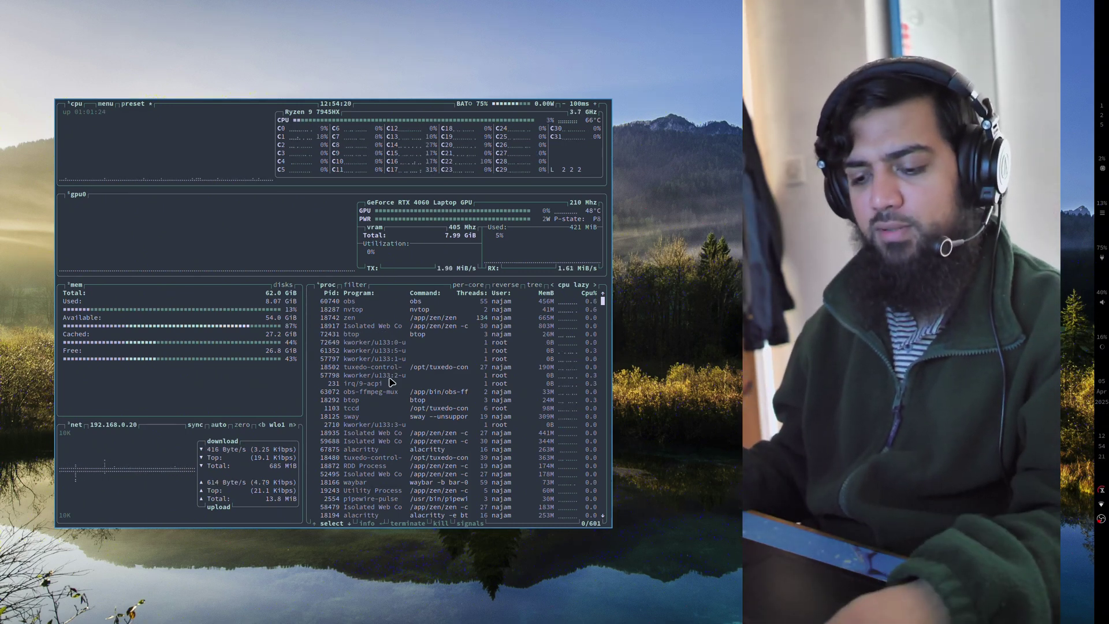
key(m)
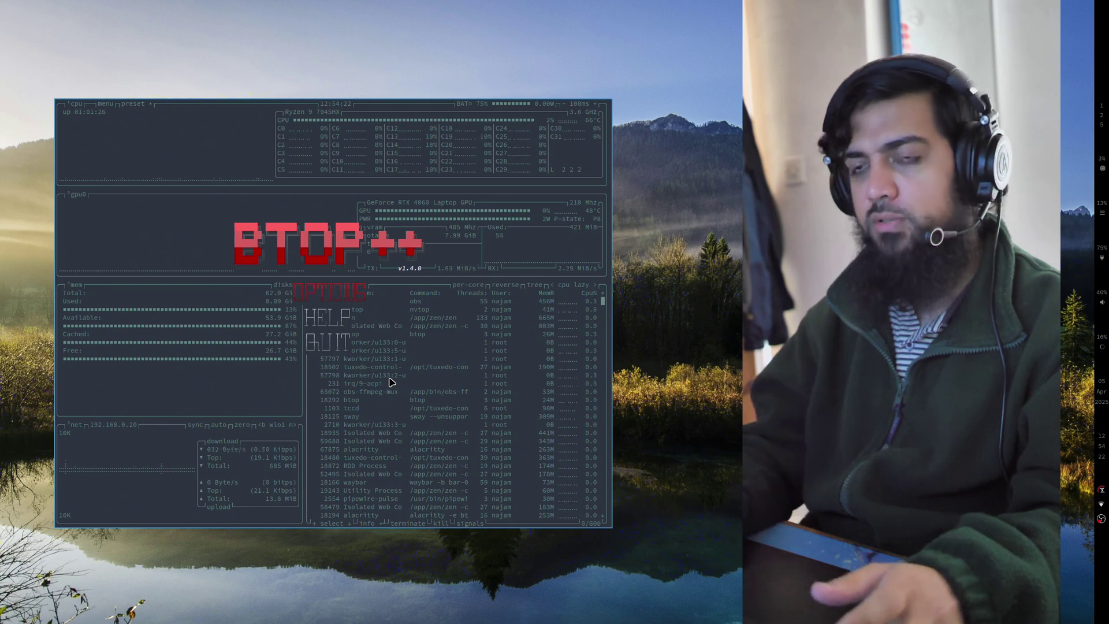
key(Return)
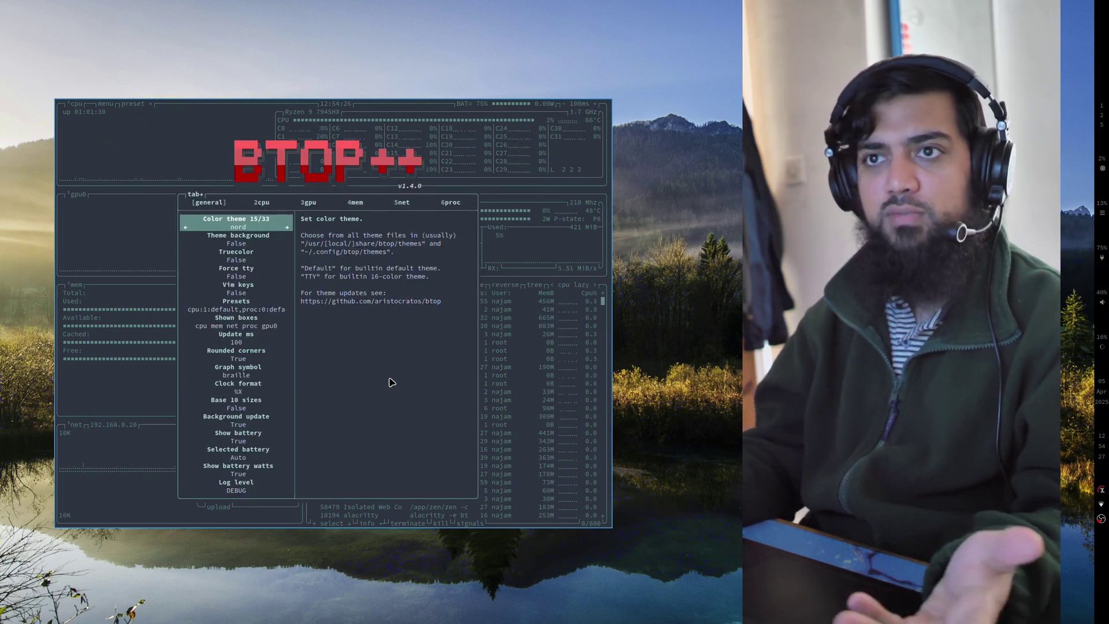
key(Down)
key(Down)
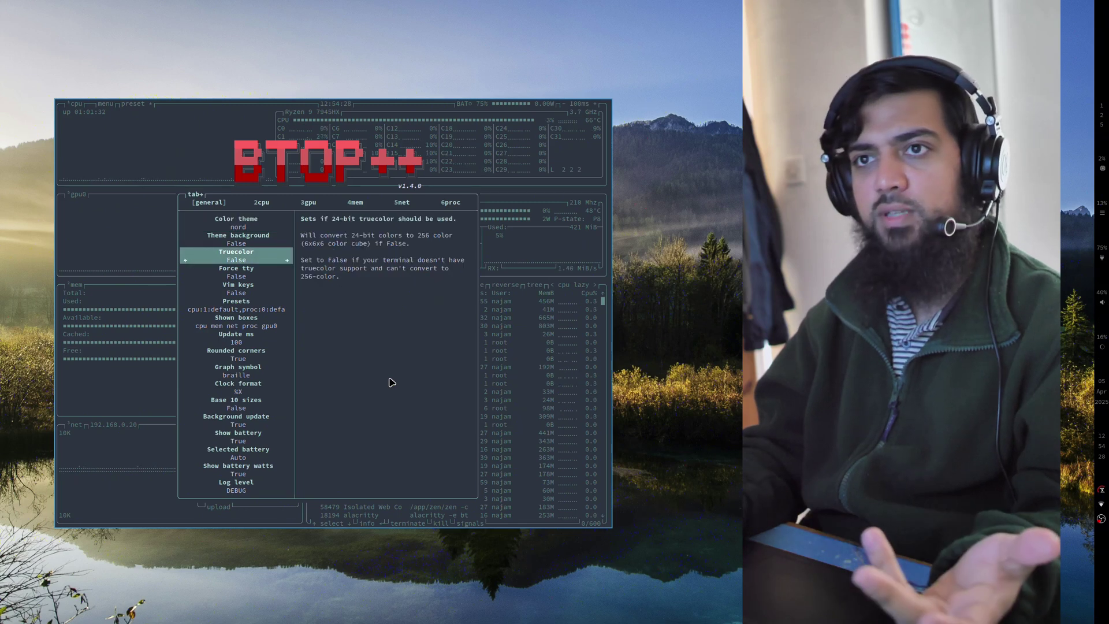
key(Up)
key(Up)
key(Down)
key(Down)
key(Up)
key(Up)
key(Right)
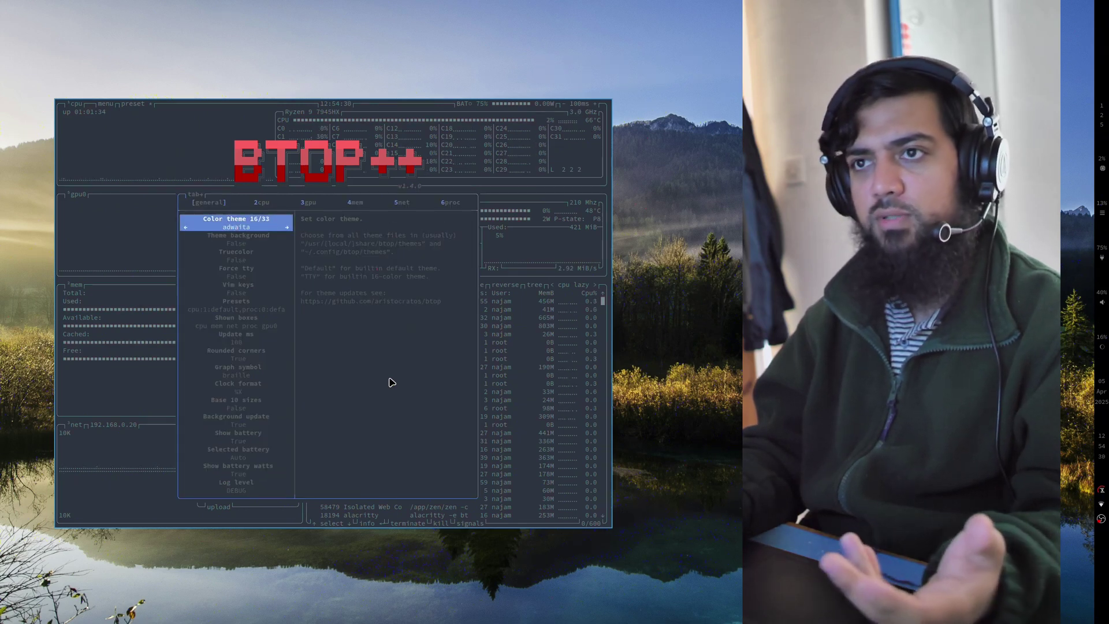
key(Escape)
key(Escape)
key(Escape)
key(Return)
key(Left)
key(Down)
key(Down)
key(Down)
key(Down)
key(Down)
key(Down)
key(Down)
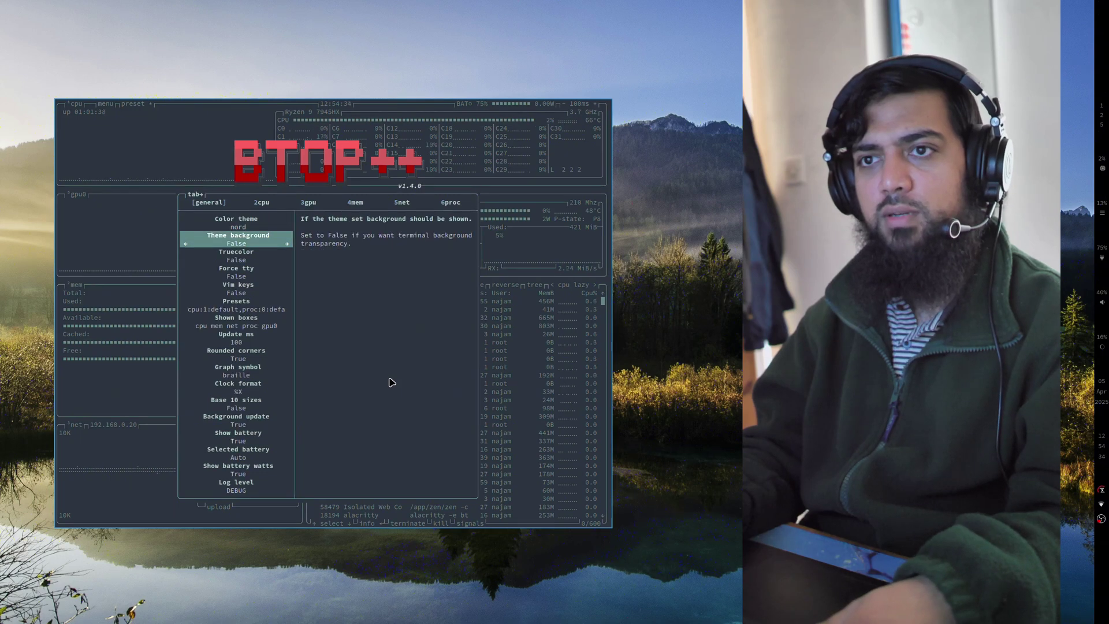
key(Right)
key(Right)
key(Right)
key(Right)
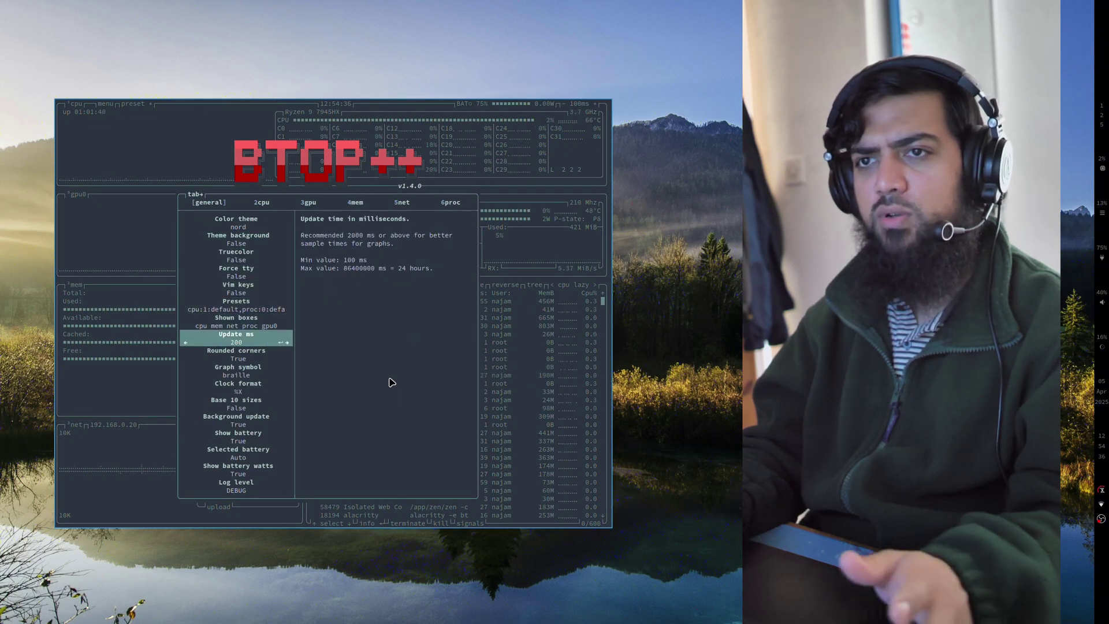
key(Escape)
key(Escape)
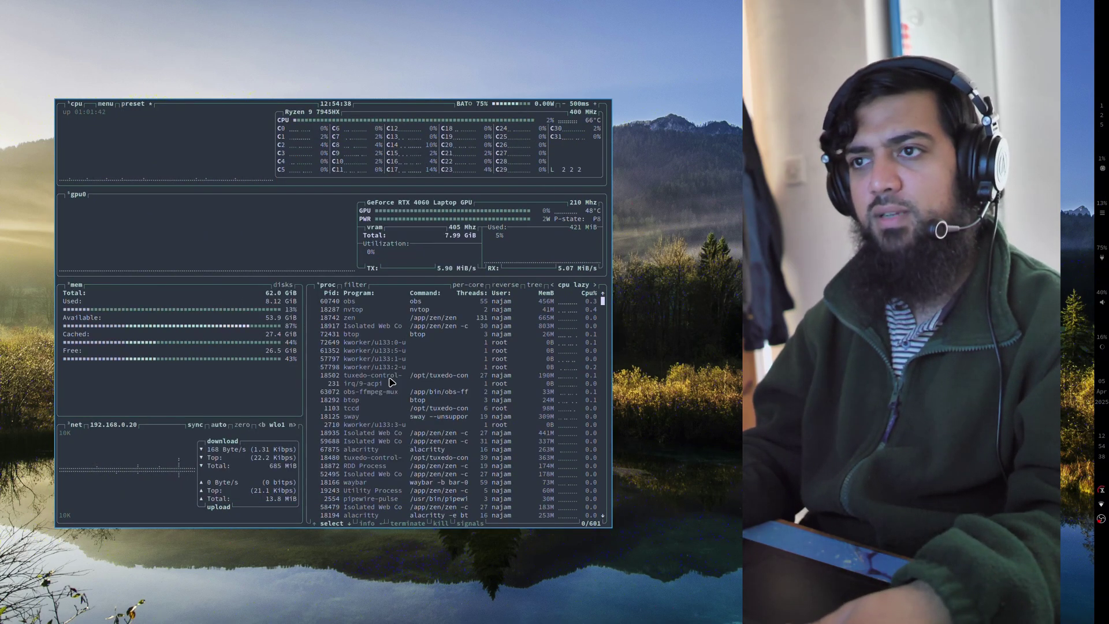
key(Escape)
key(Return)
key(Down)
key(Down)
key(Down)
key(Down)
key(Down)
key(Down)
key(Left)
key(Left)
key(Left)
key(Left)
key(Left)
key(Return)
key(Escape)
key(Escape)
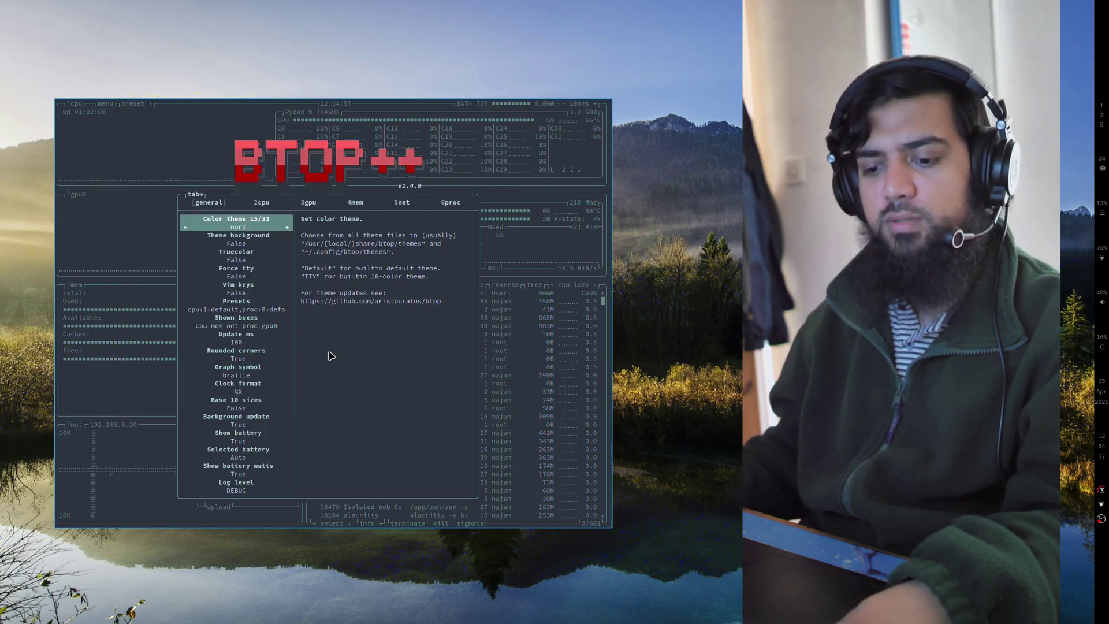
- Try the tty graph symbol for the CPU box, revert it to default, and close settings
key(Tab)
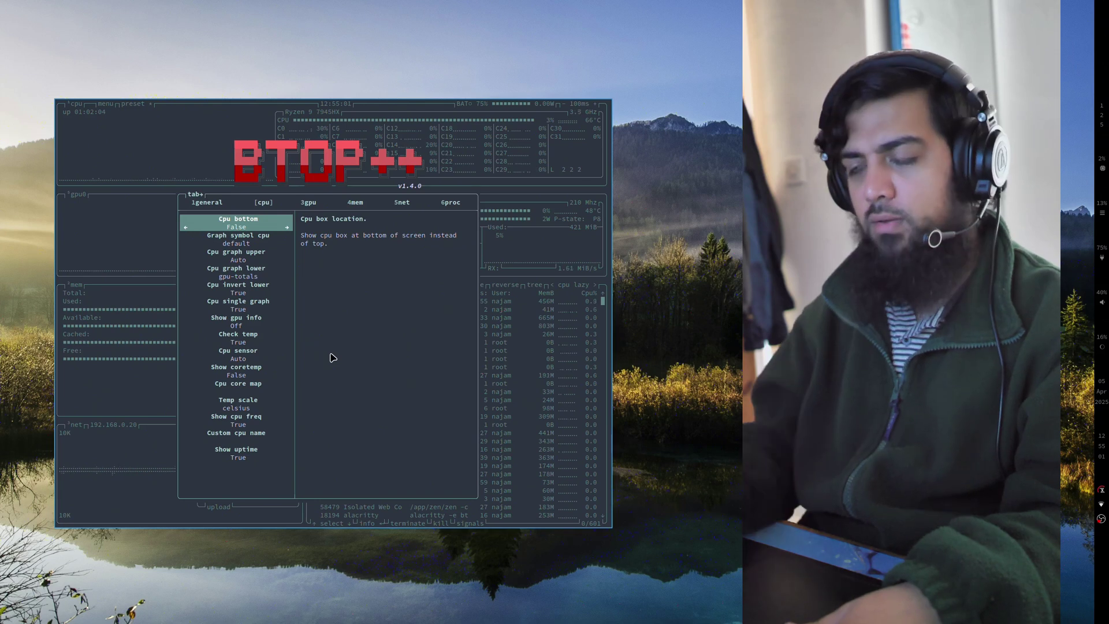
key(Down)
key(Down)
key(Down)
key(Down)
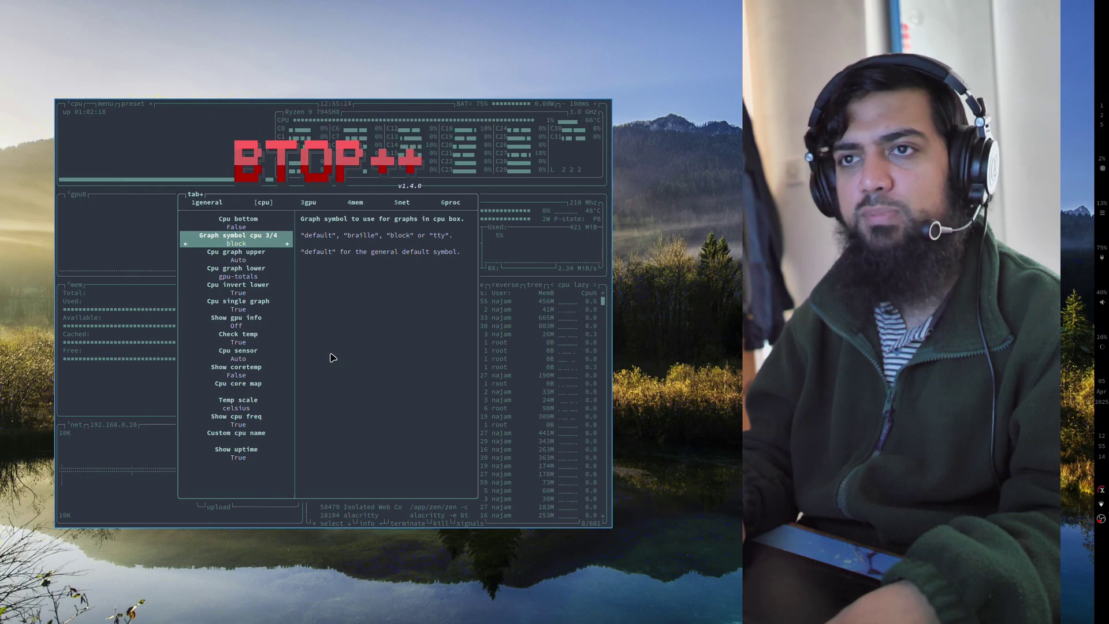
key(Right)
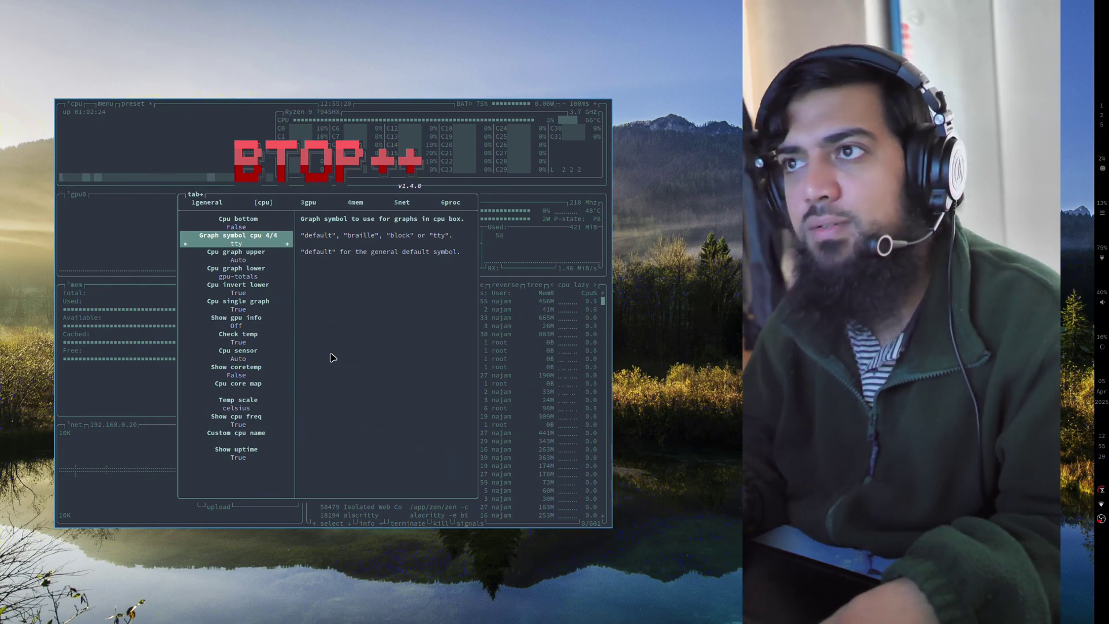
key(Right)
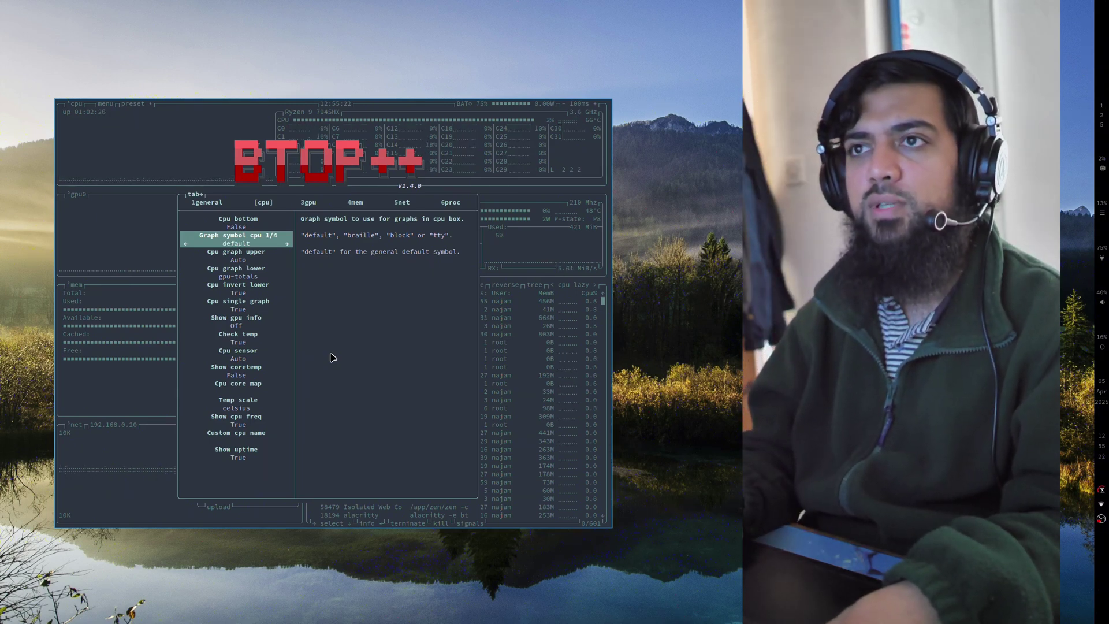
key(Escape)
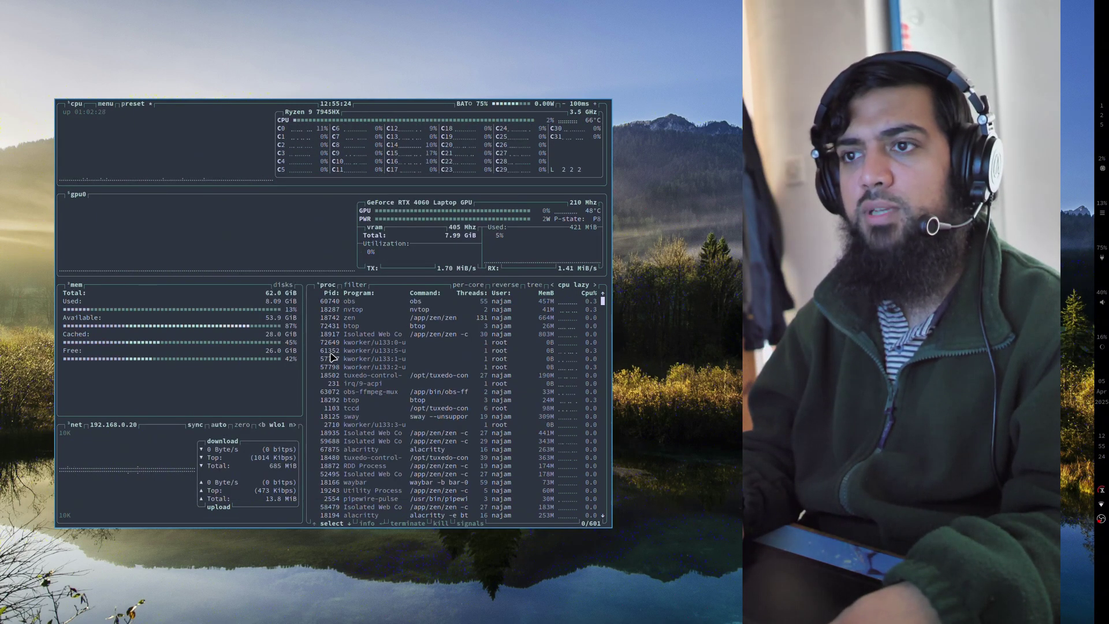
- Move the CPU box to the bottom of the screen via the CPU settings
key(Escape)
key(Return)
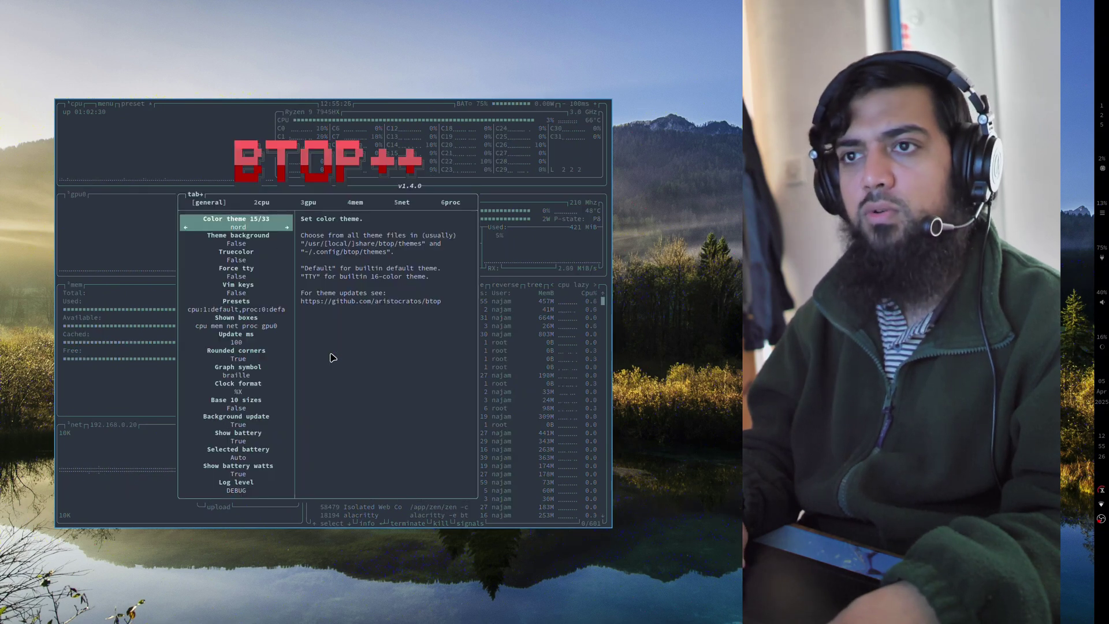
key(Tab)
key(Down)
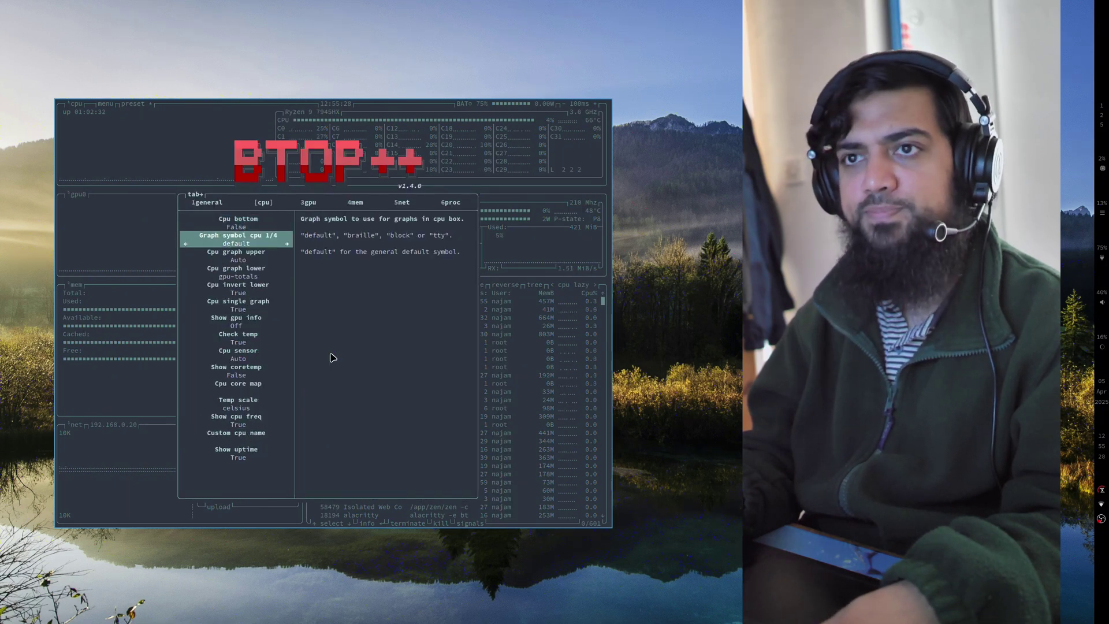
key(Up)
key(Right)
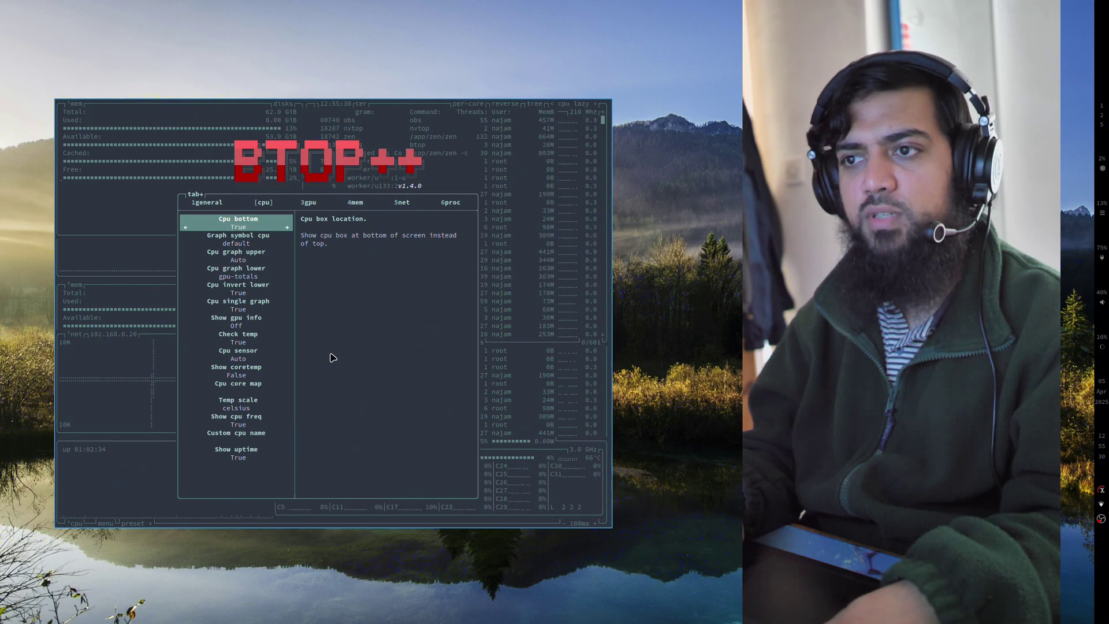
key(Escape)
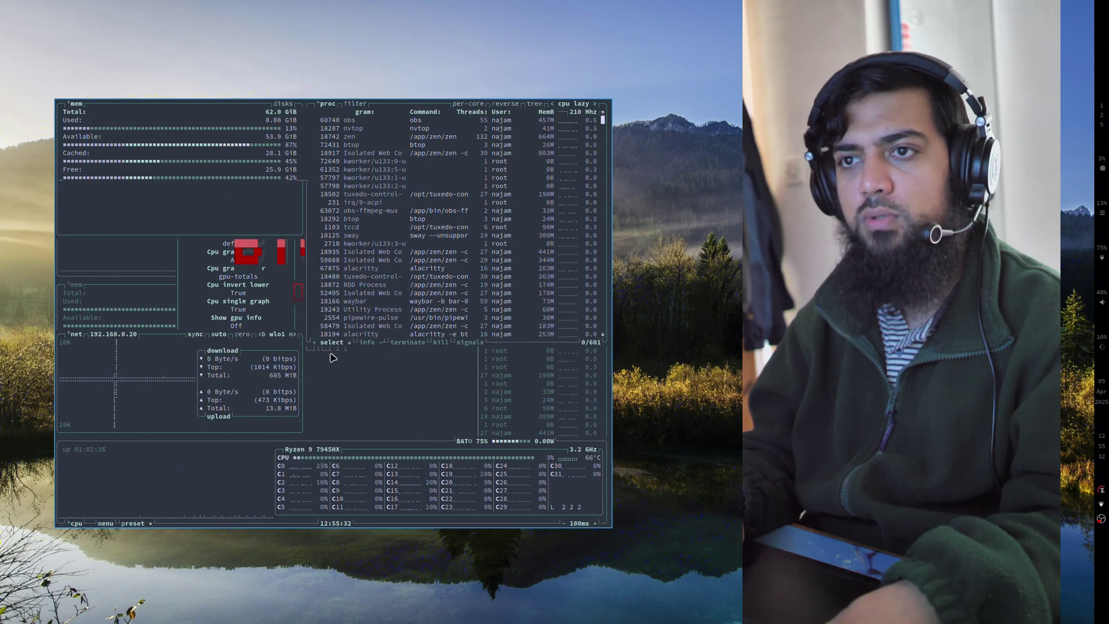
- Move the CPU box back to the top of the screen
key(m)
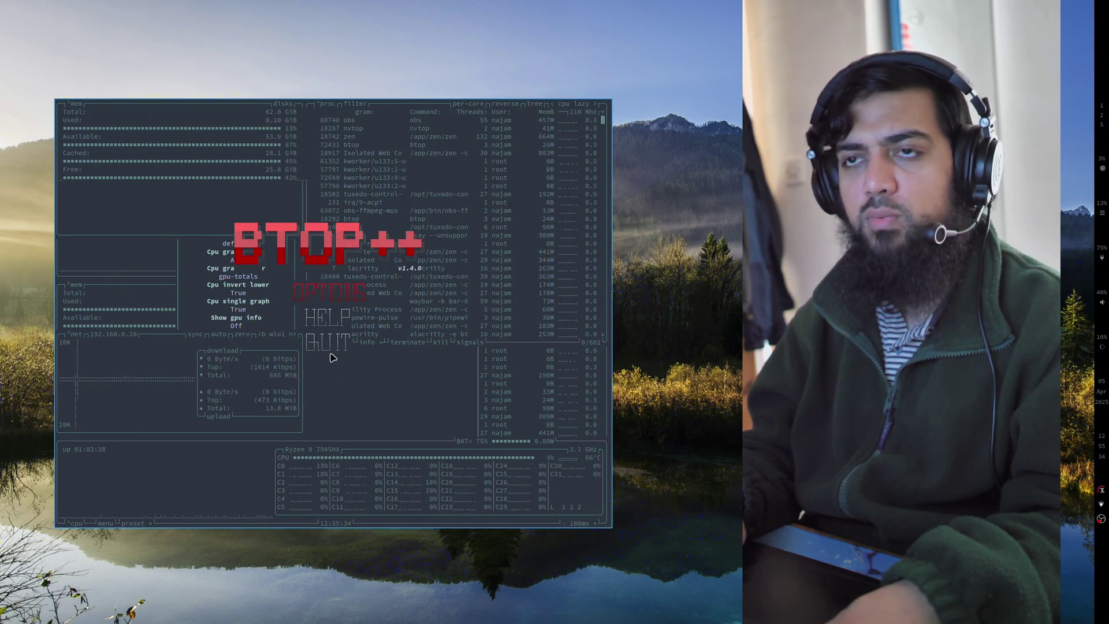
key(Return)
key(Tab)
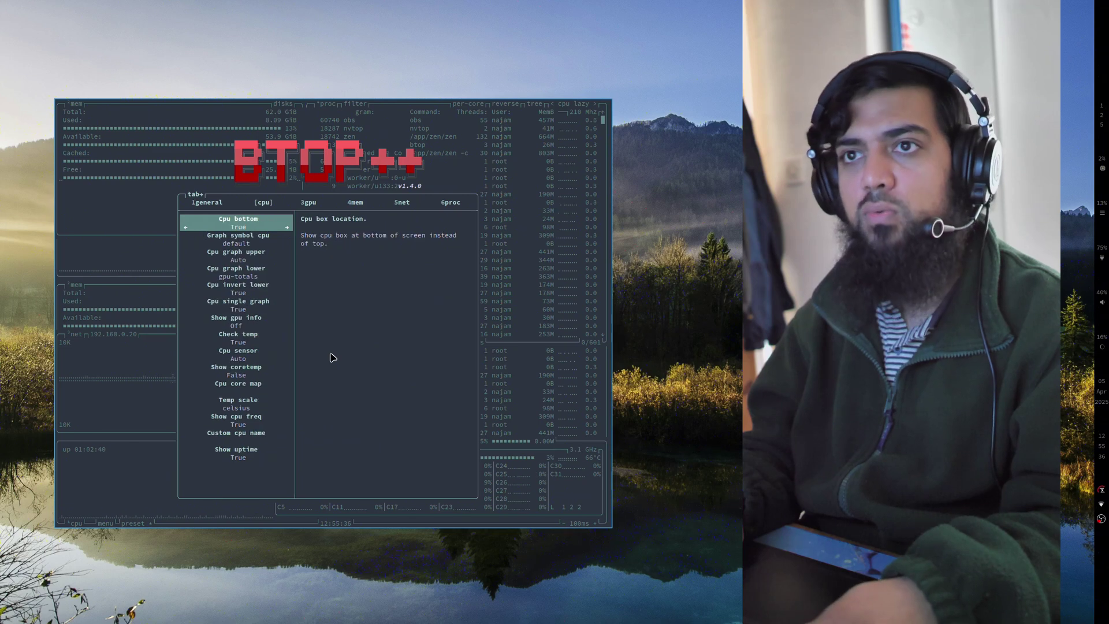
key(Right)
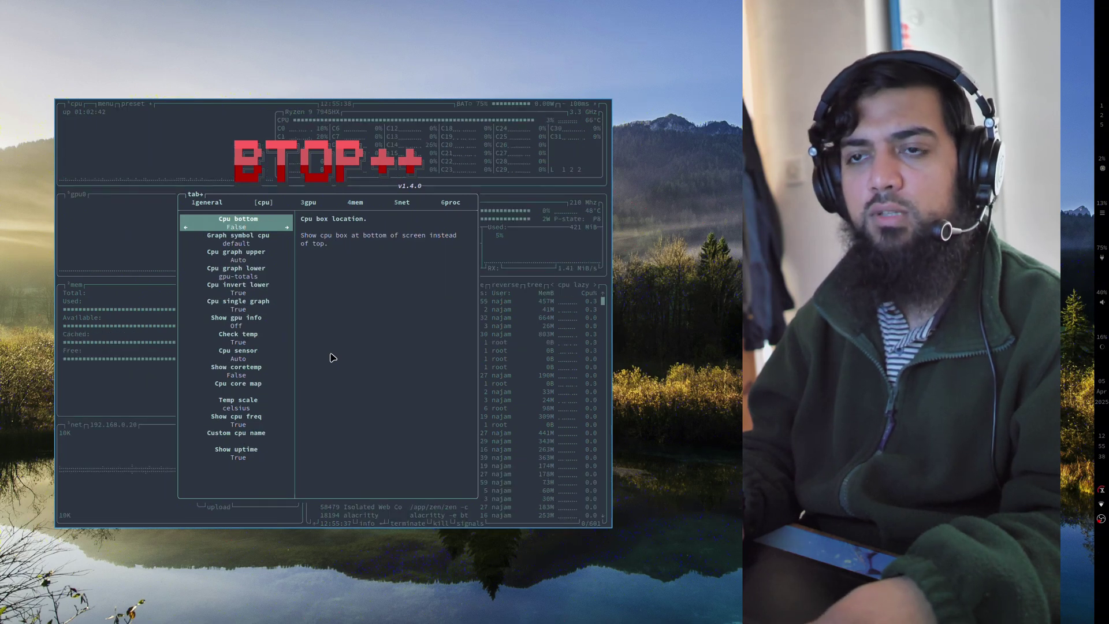
- Cycle the GPU graph symbol through block and back to default
key(Tab)
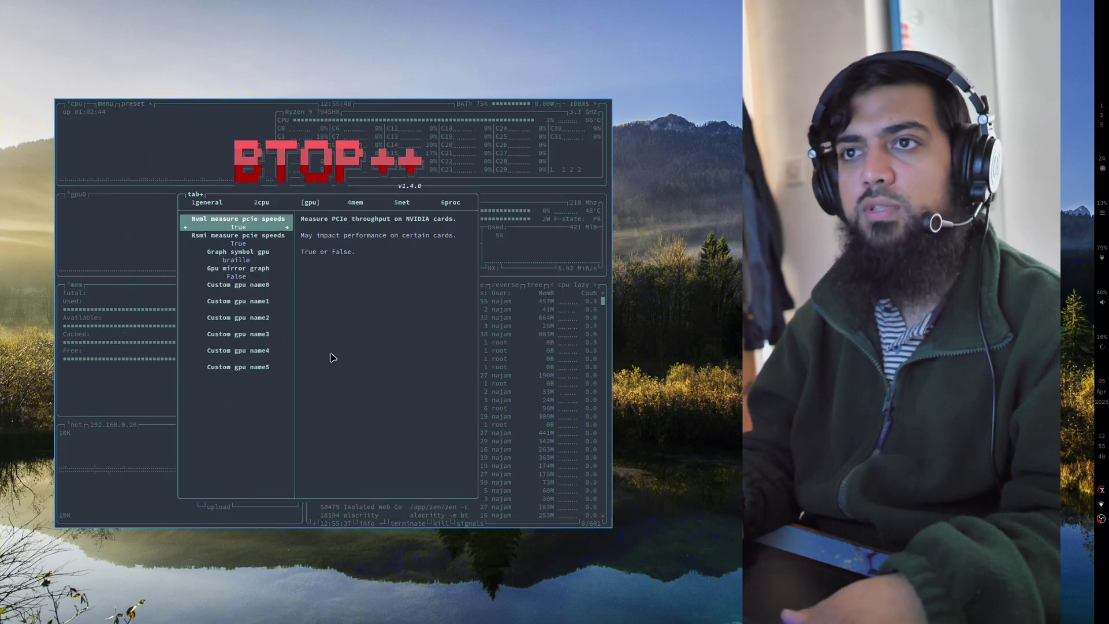
key(Down)
key(Down)
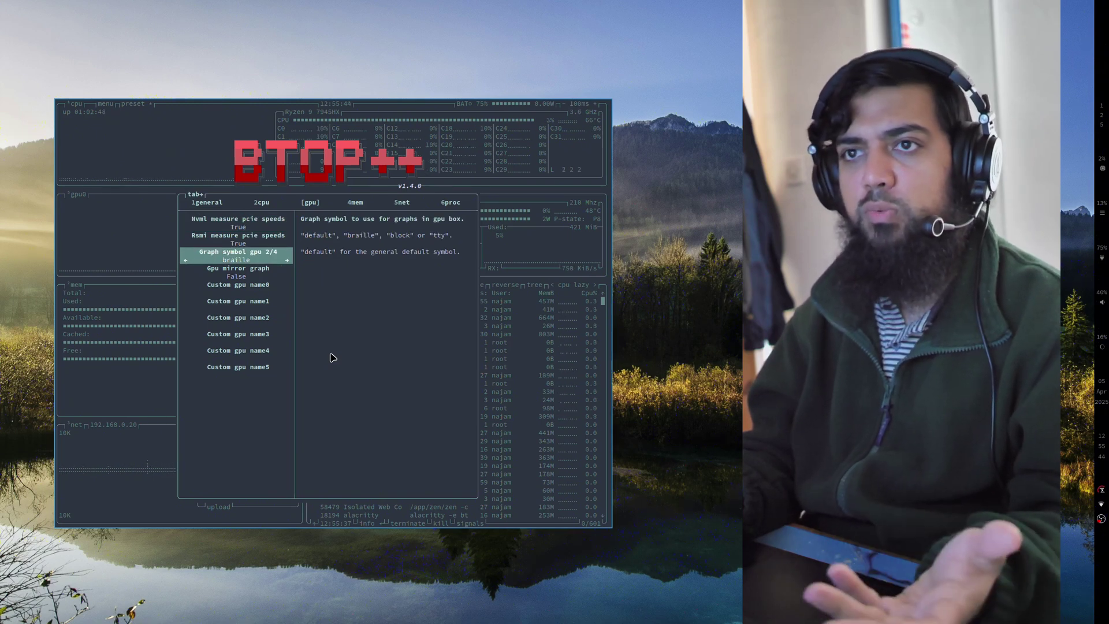
key(Right)
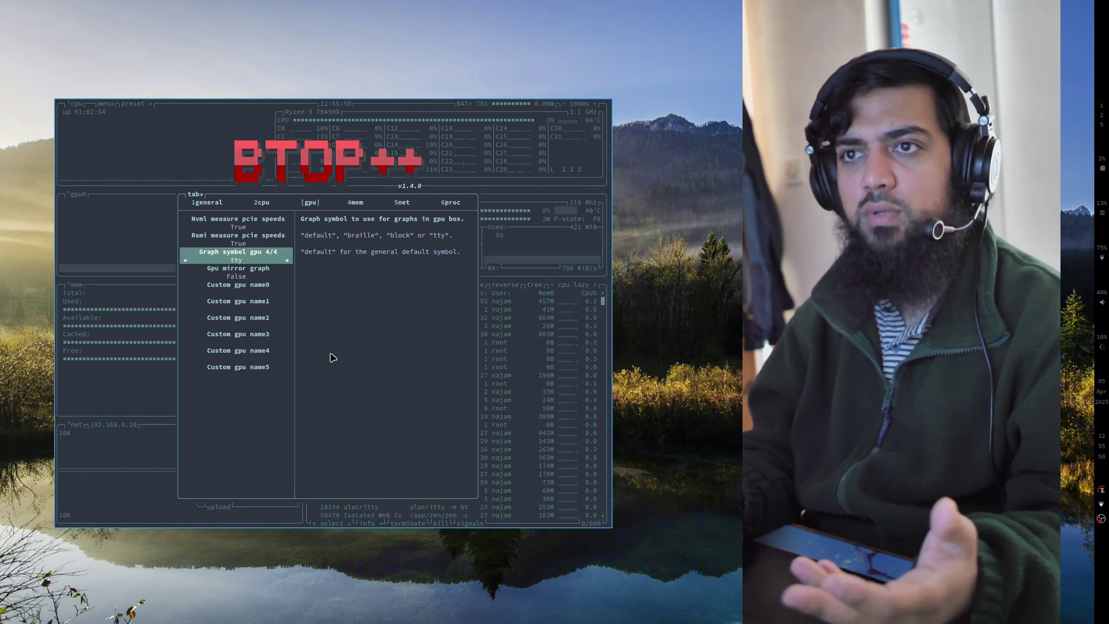
key(Right)
key(Right)
key(Up)
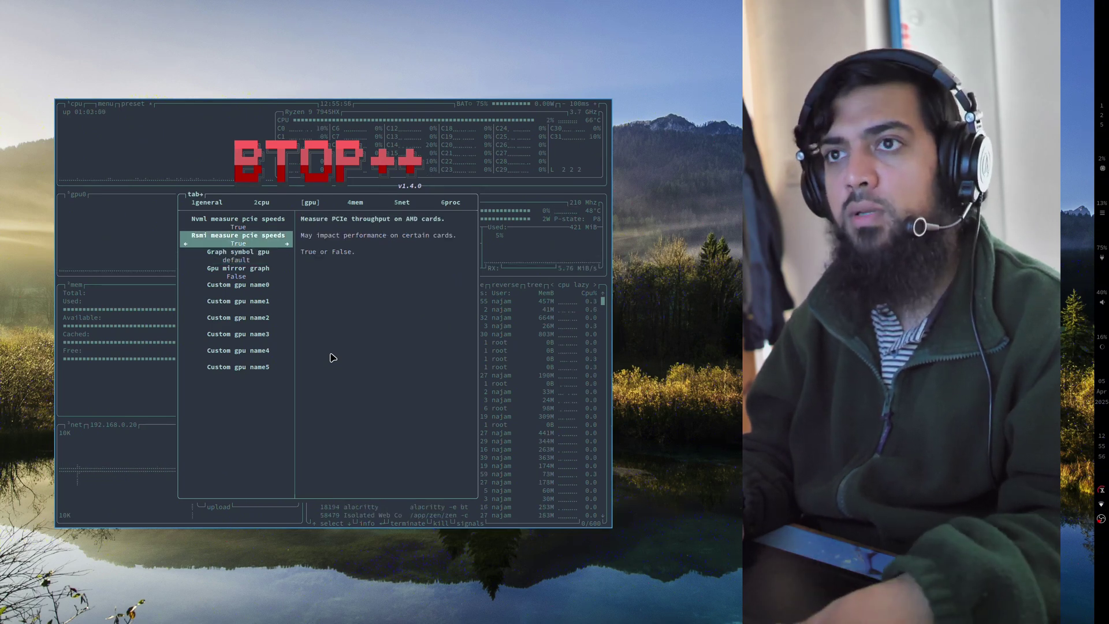
- Set Mem graphs to False so memory shows as meter bars
key(Tab)
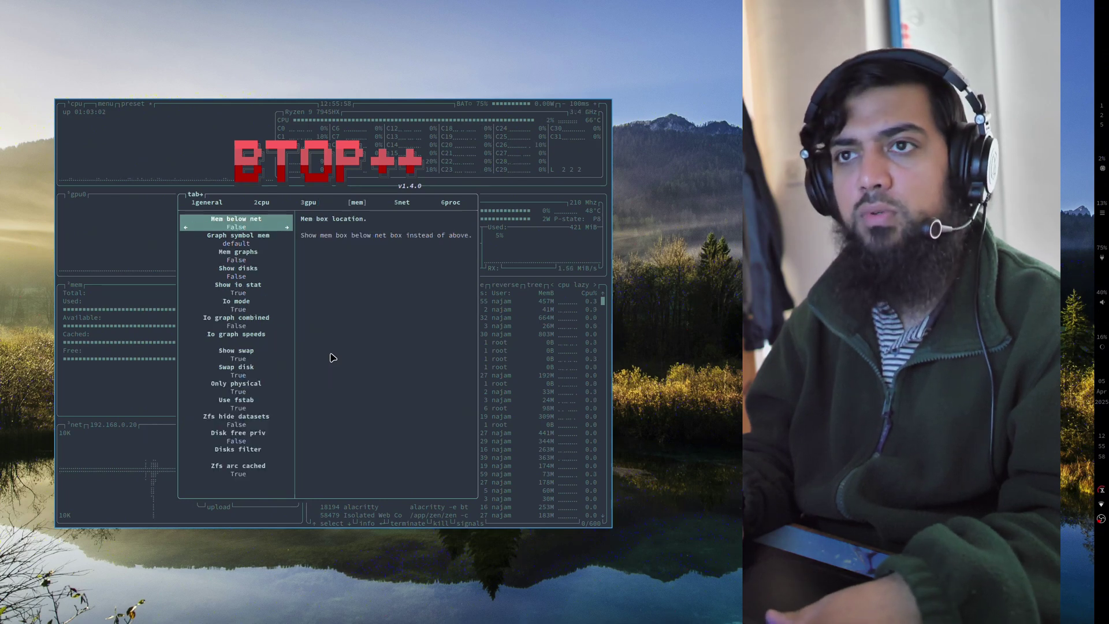
key(Down)
key(Down)
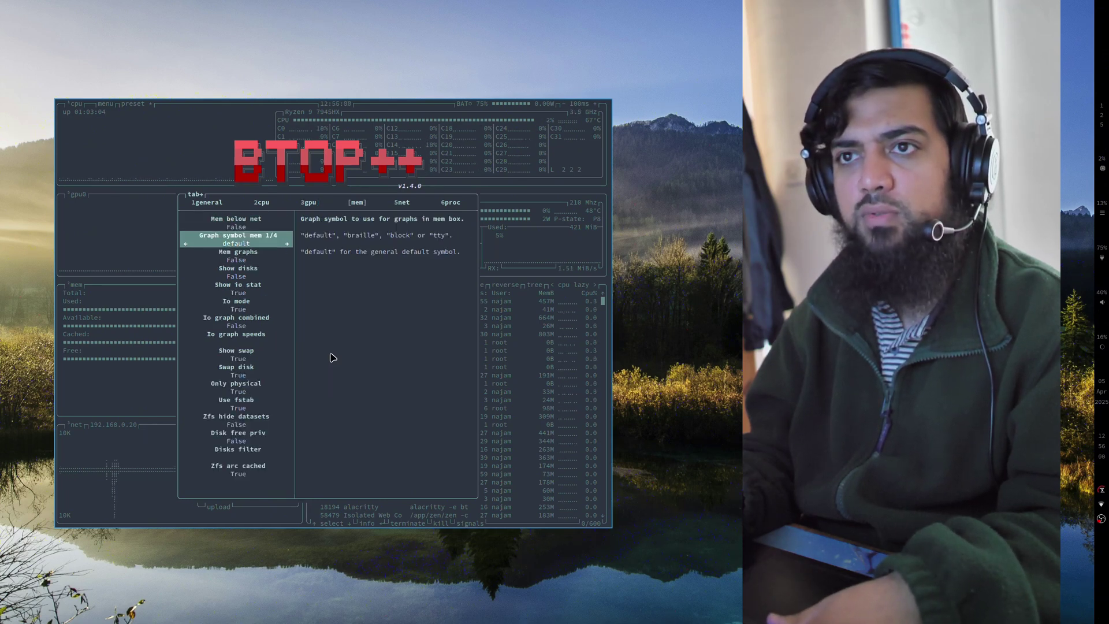
key(Right)
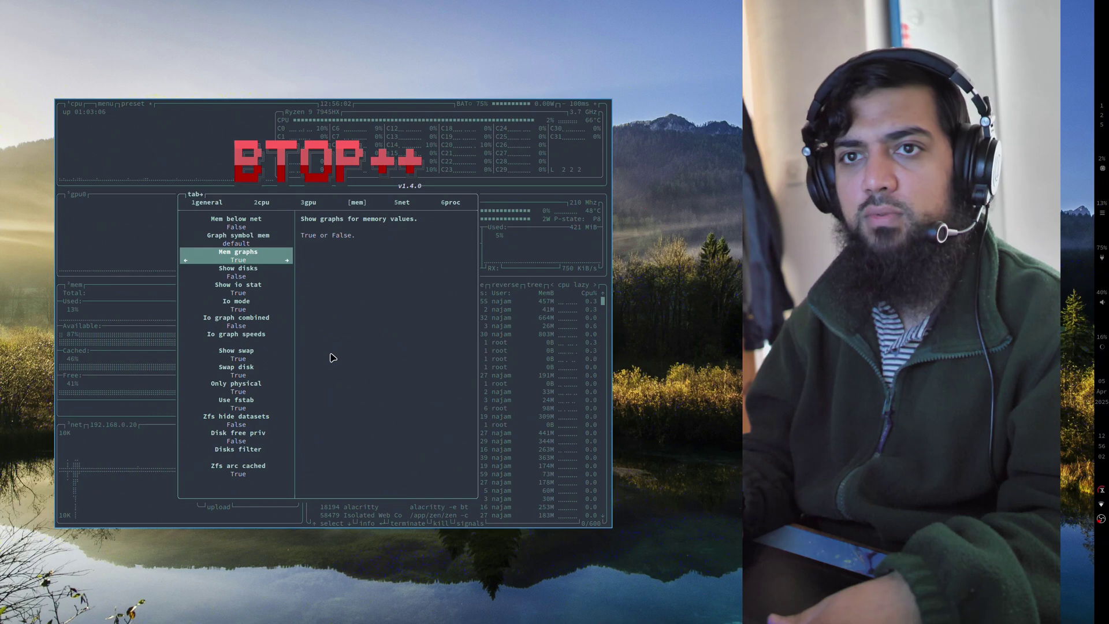
key(Left)
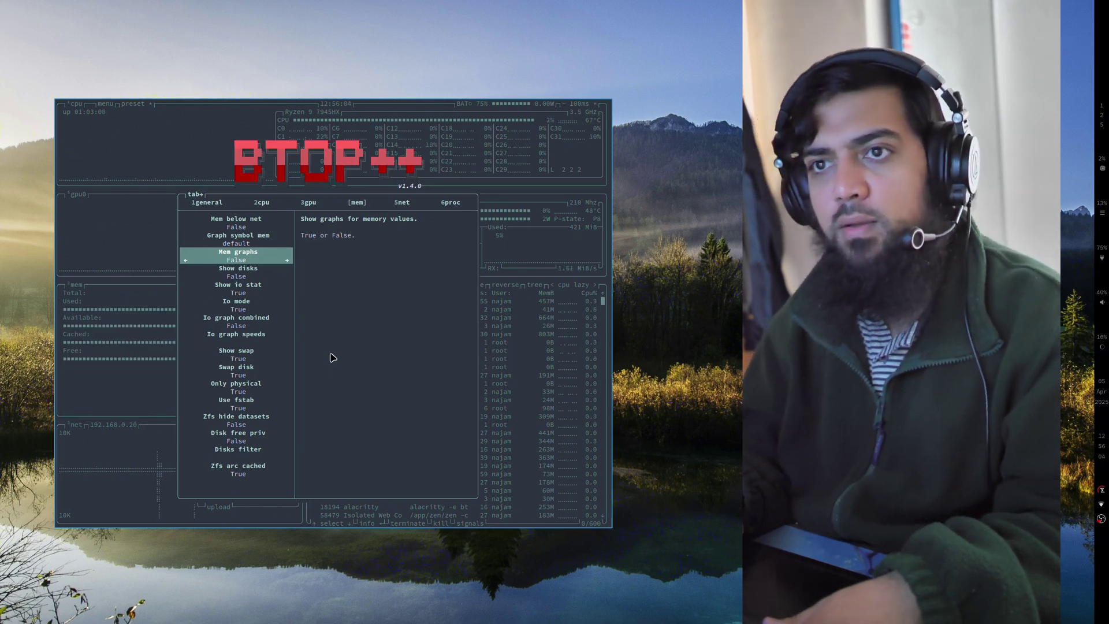
key(Down)
key(Down)
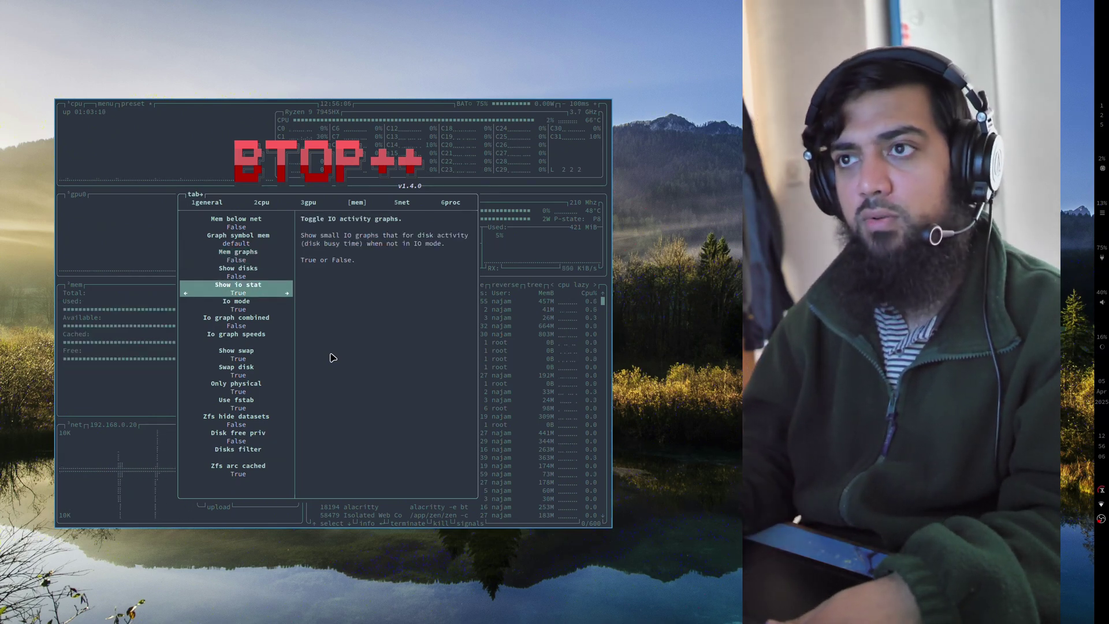
- Change the network graph symbol through tty to braille
key(Tab)
key(Down)
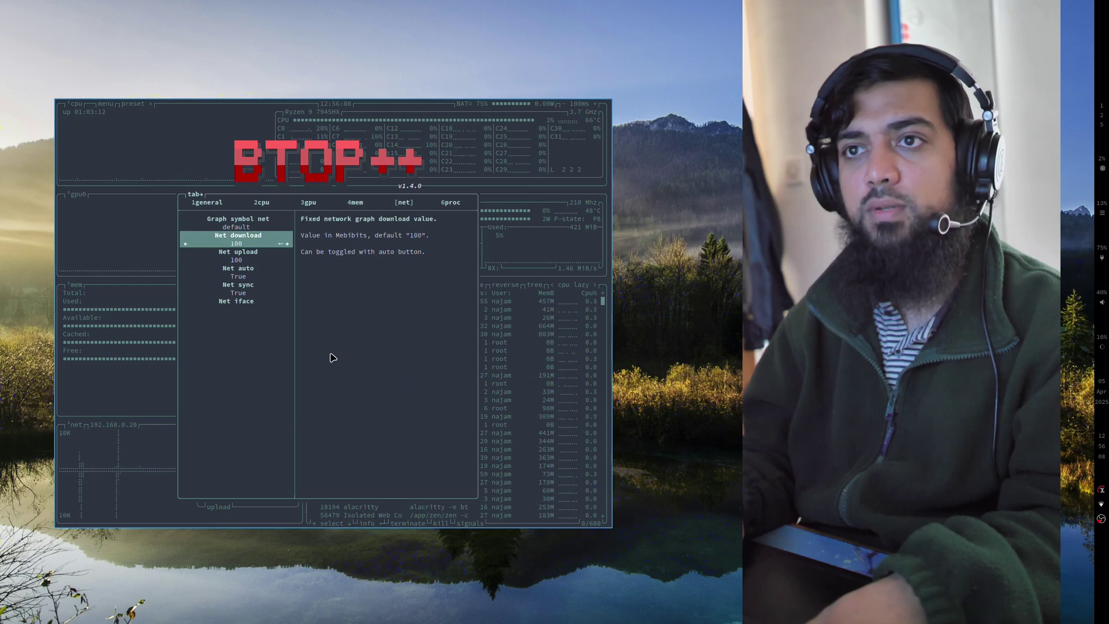
key(Up)
key(Left)
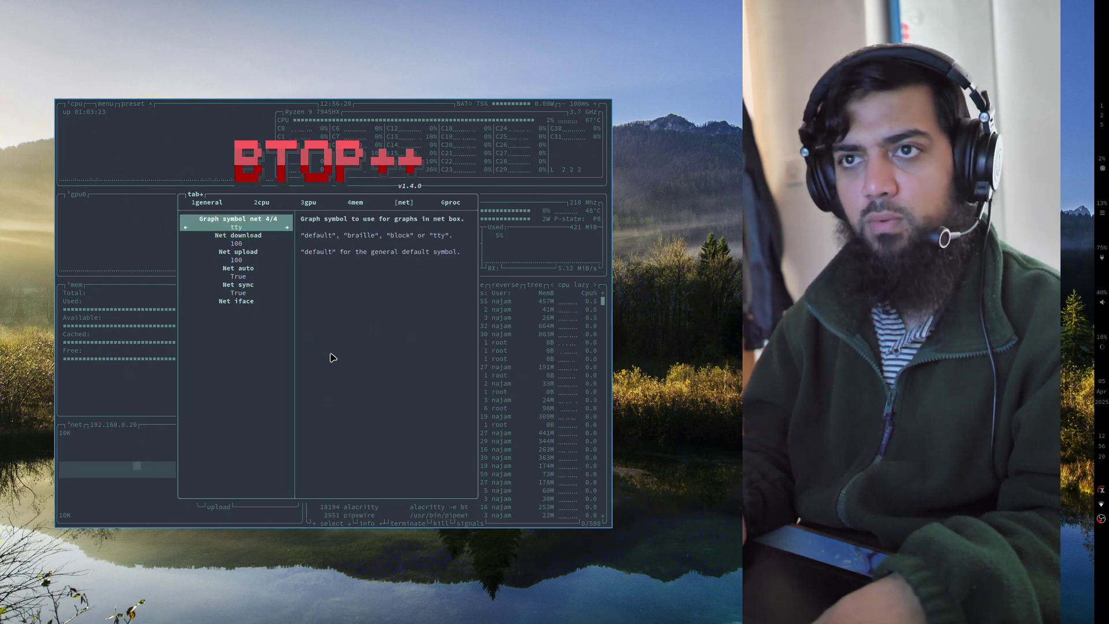
key(Left)
key(Left)
- Close the menus and toggle off the gpu, proc, mem and net boxes, leaving only CPU
key(Escape)
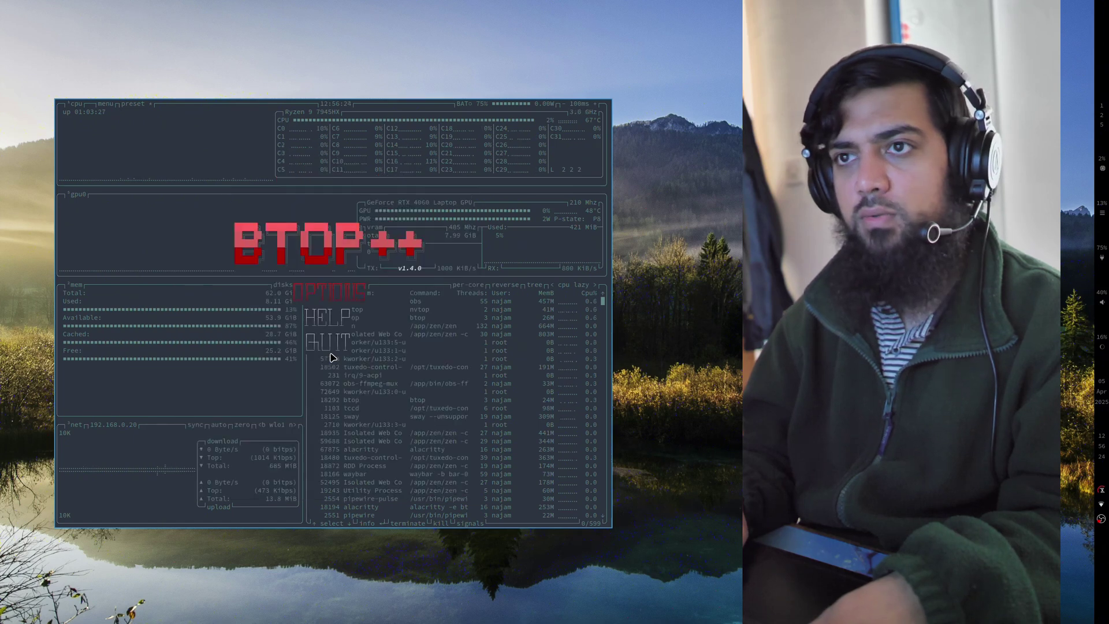
key(Escape)
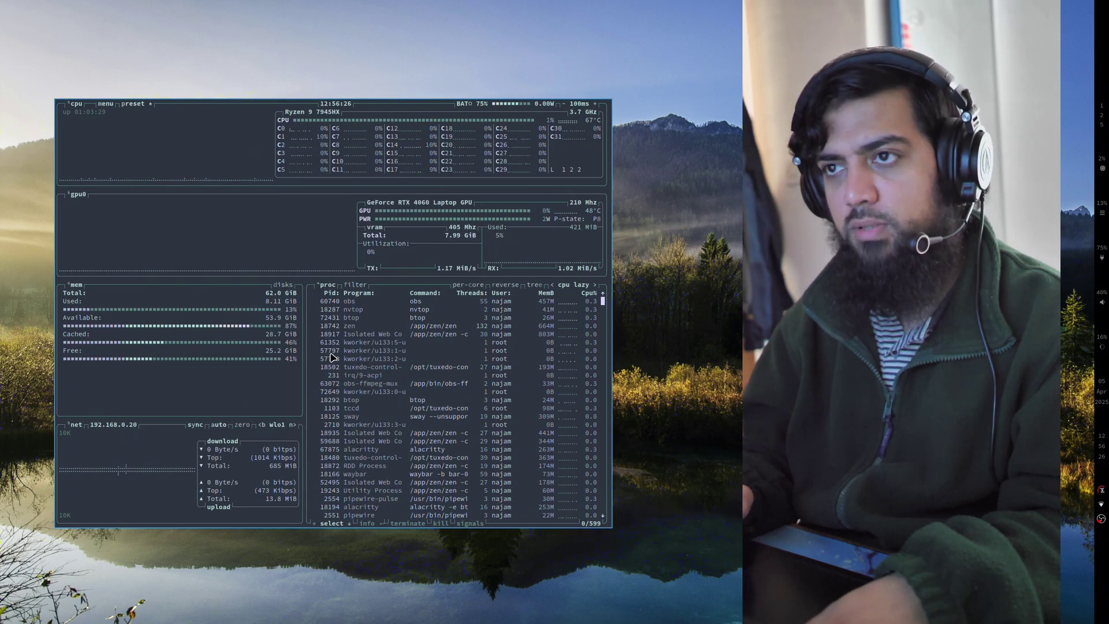
key(5)
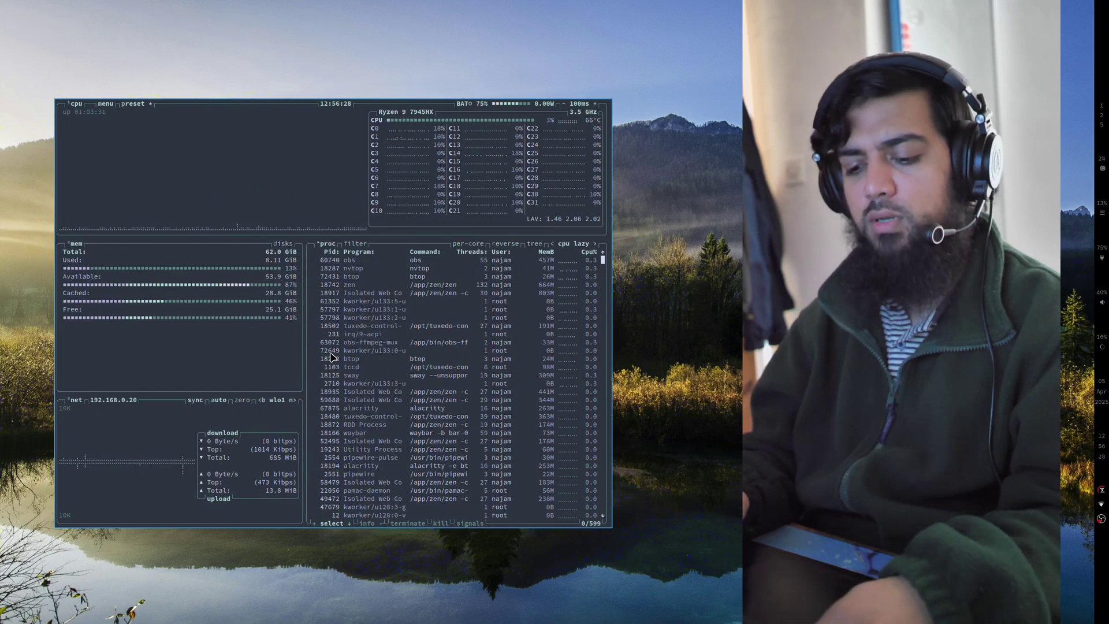
key(4)
key(2)
key(3)
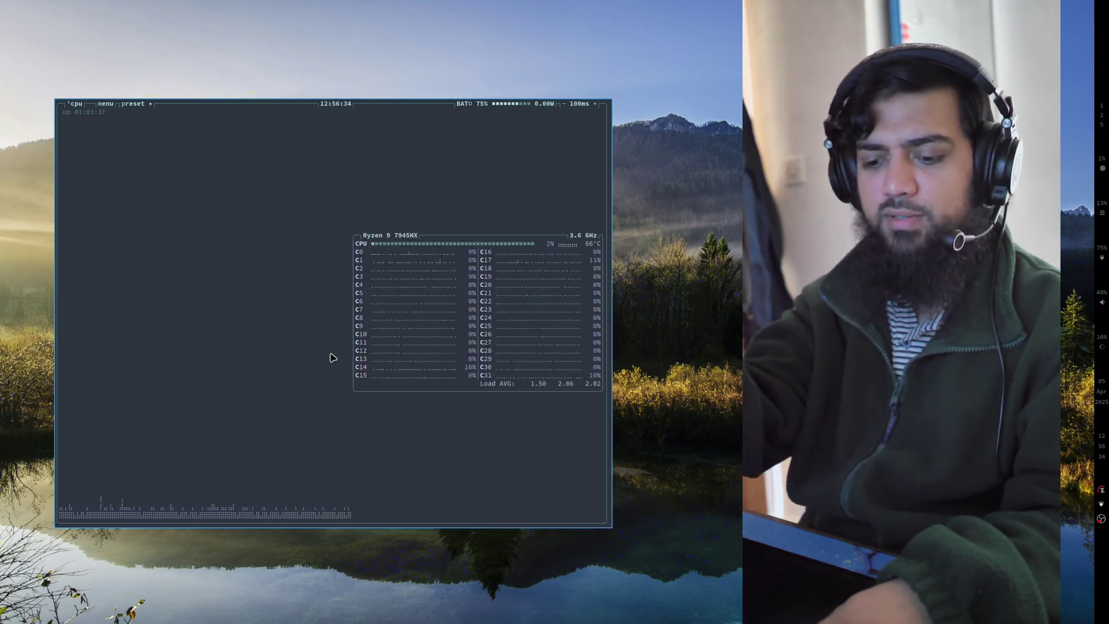
- Change btop's cpu option Show gpu info from Off to Auto, adding a GPU usage line
key(m)
key(Return)
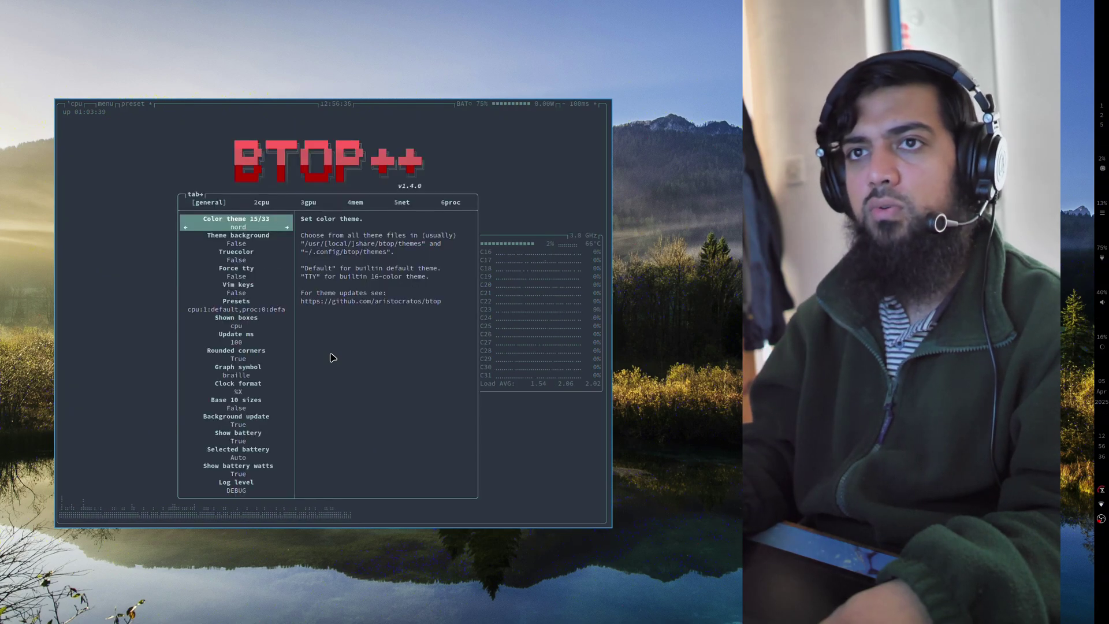
key(Tab)
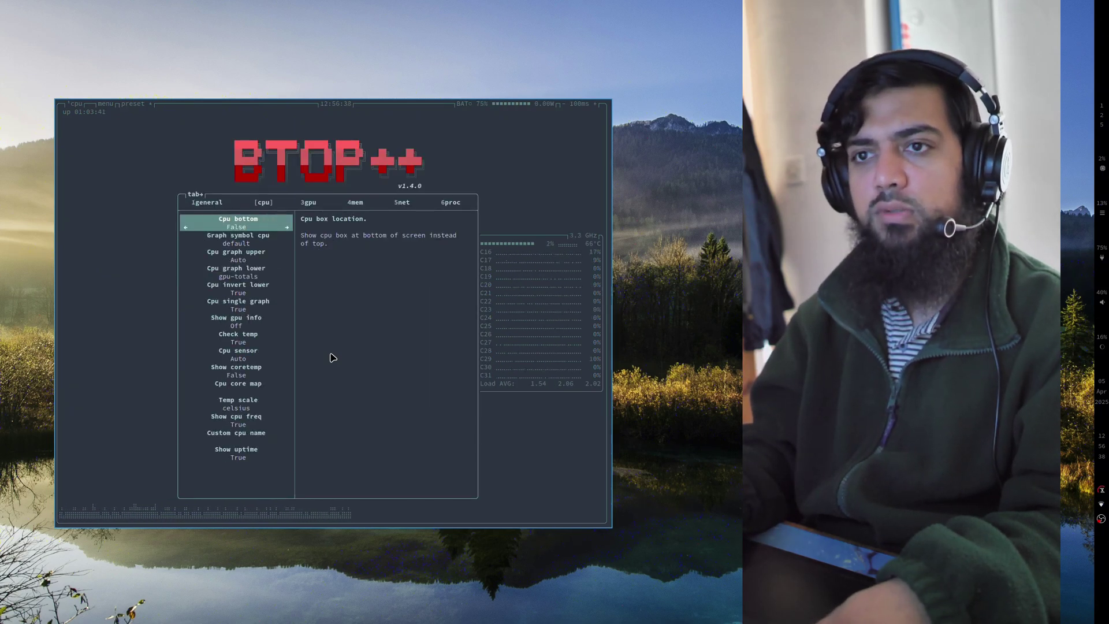
key(Down)
key(Down)
key(Down)
key(Down)
key(Down)
key(Down)
key(Down)
key(Down)
key(Down)
key(Down)
key(Down)
key(Down)
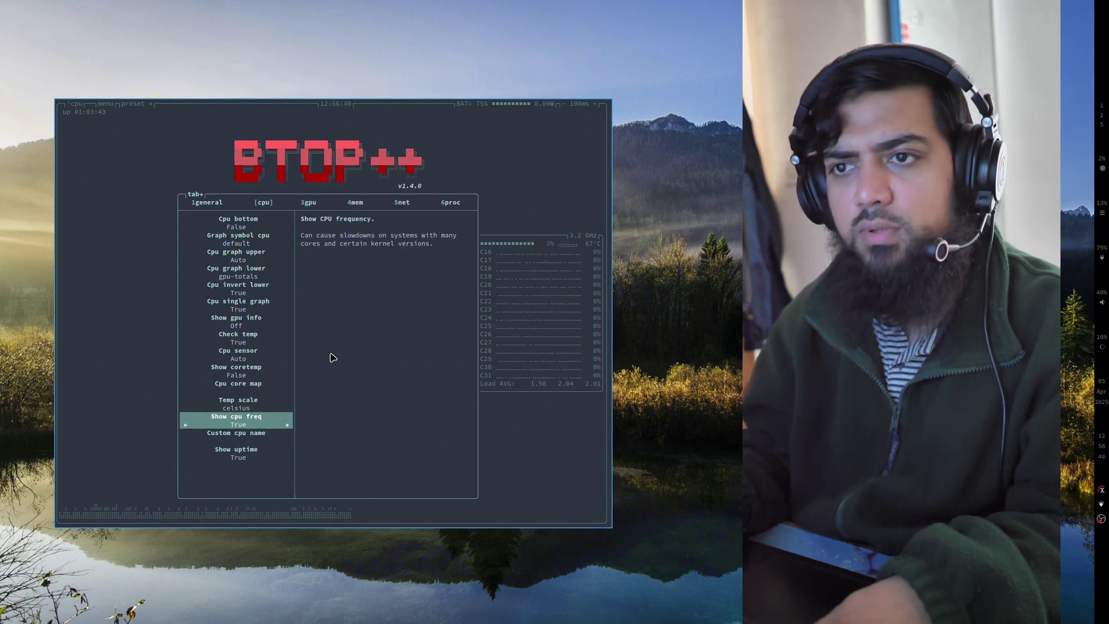
key(Up)
key(Up)
key(Up)
key(Up)
key(Up)
key(Up)
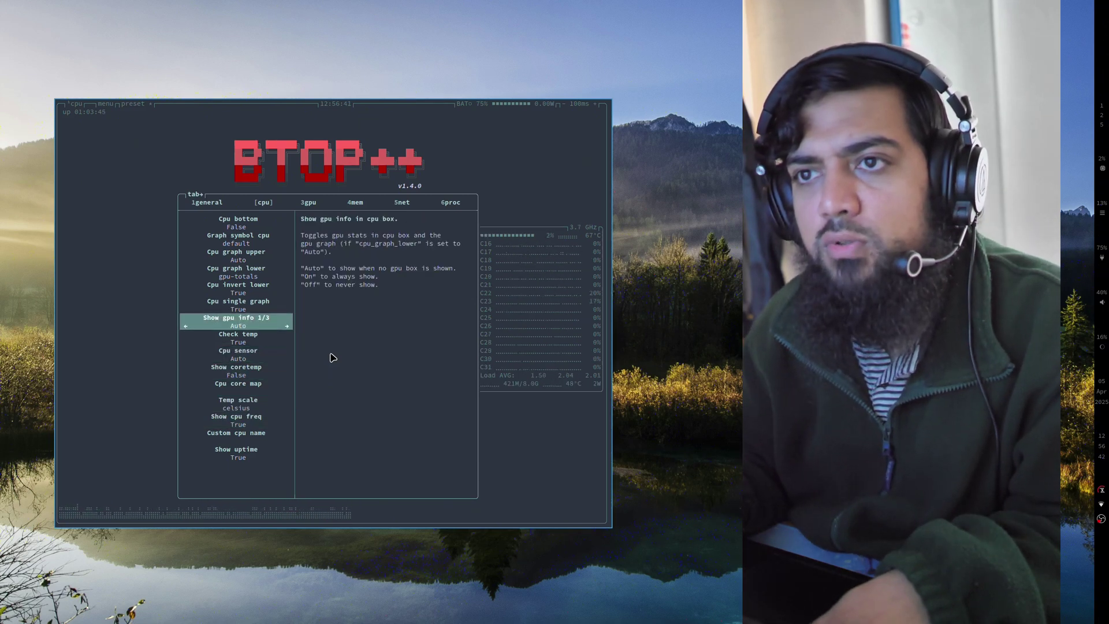
key(Escape)
key(Escape)
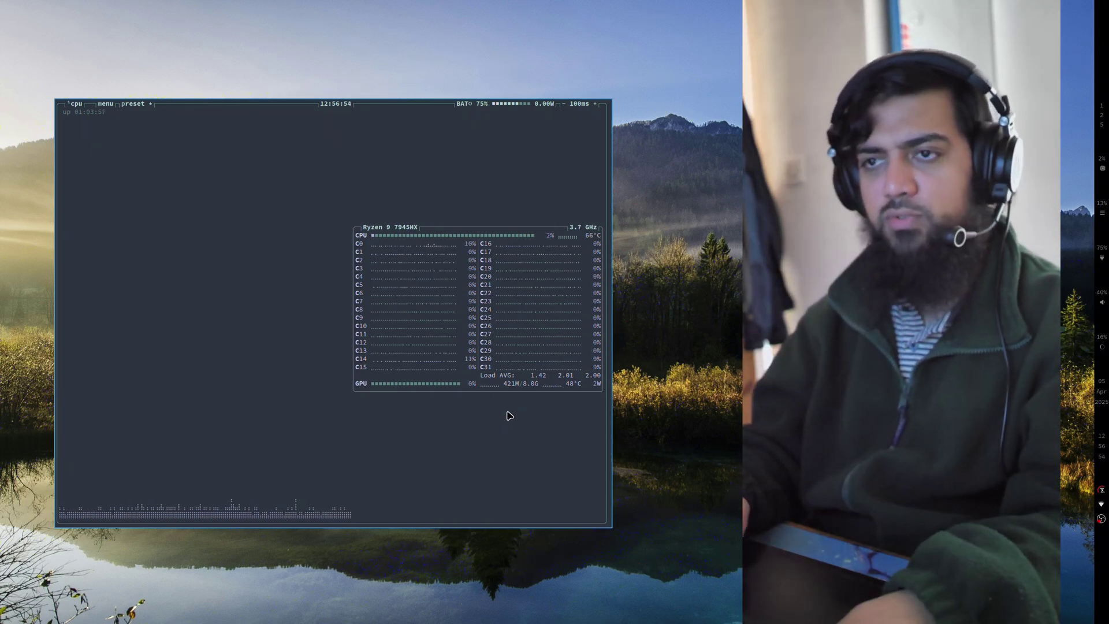
- Toggle on the RTX 4060 gpu0 box beneath btop's CPU box with key 5
key(5)
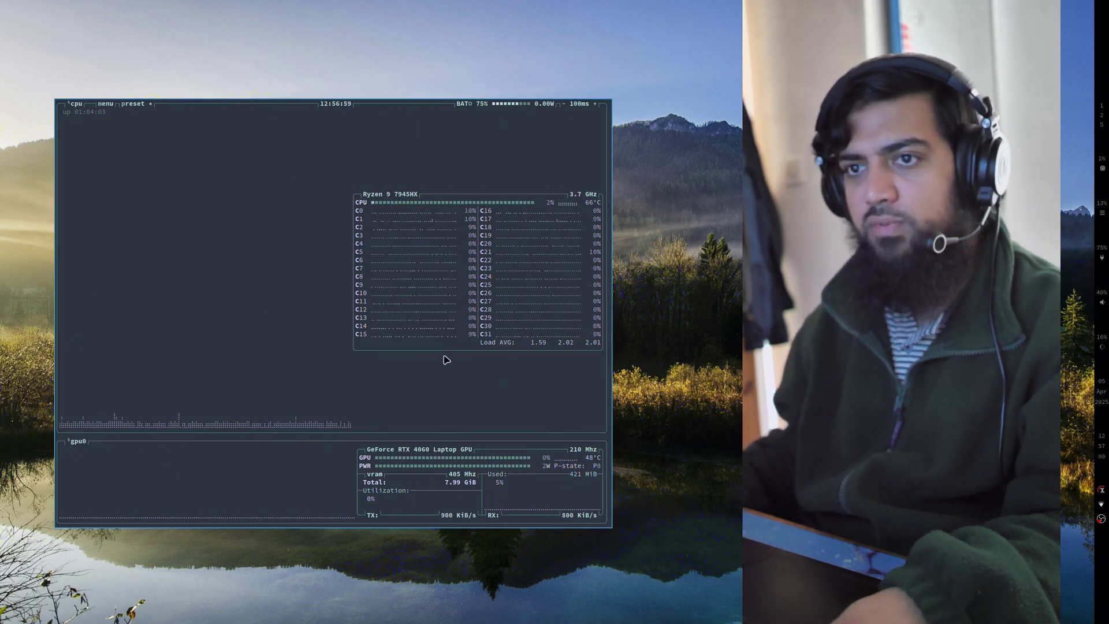
key(5)
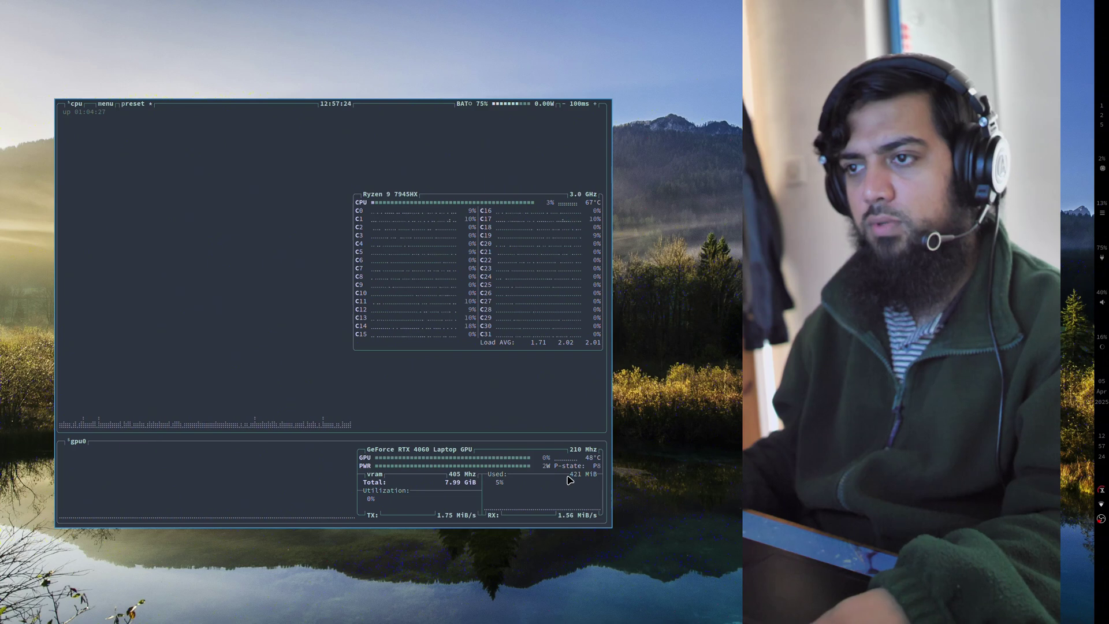
key(m)
key(Escape)
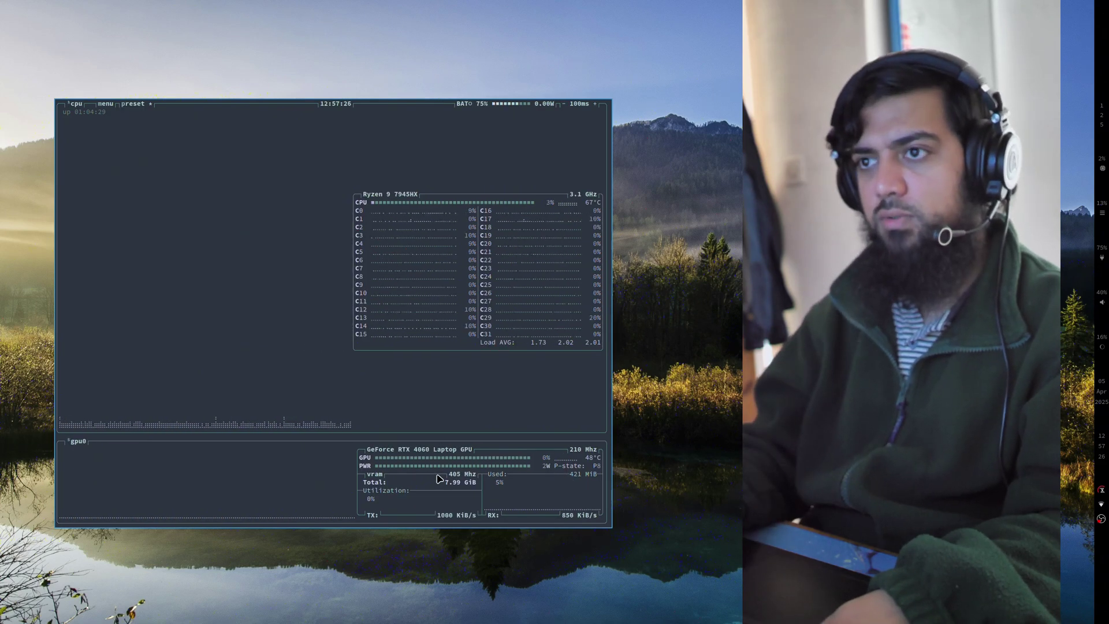
- Set Show gpu info to Off in btop's cpu options and hide the gpu0 box
key(m)
key(Return)
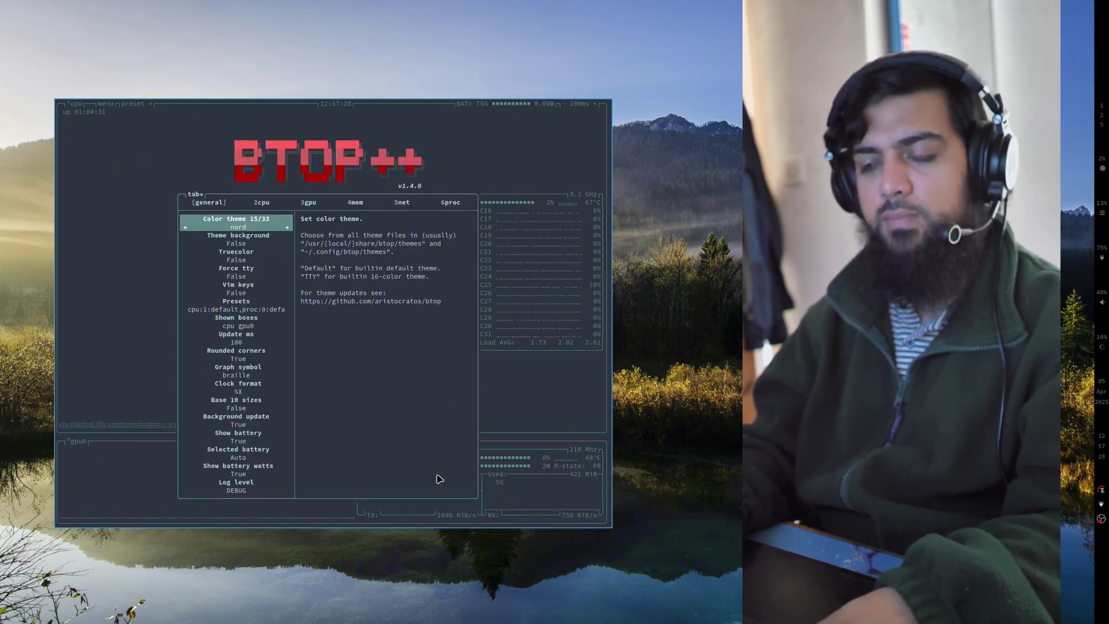
key(Tab)
key(Up)
key(Up)
key(Up)
key(Up)
key(Up)
key(Up)
key(Up)
key(Up)
key(Up)
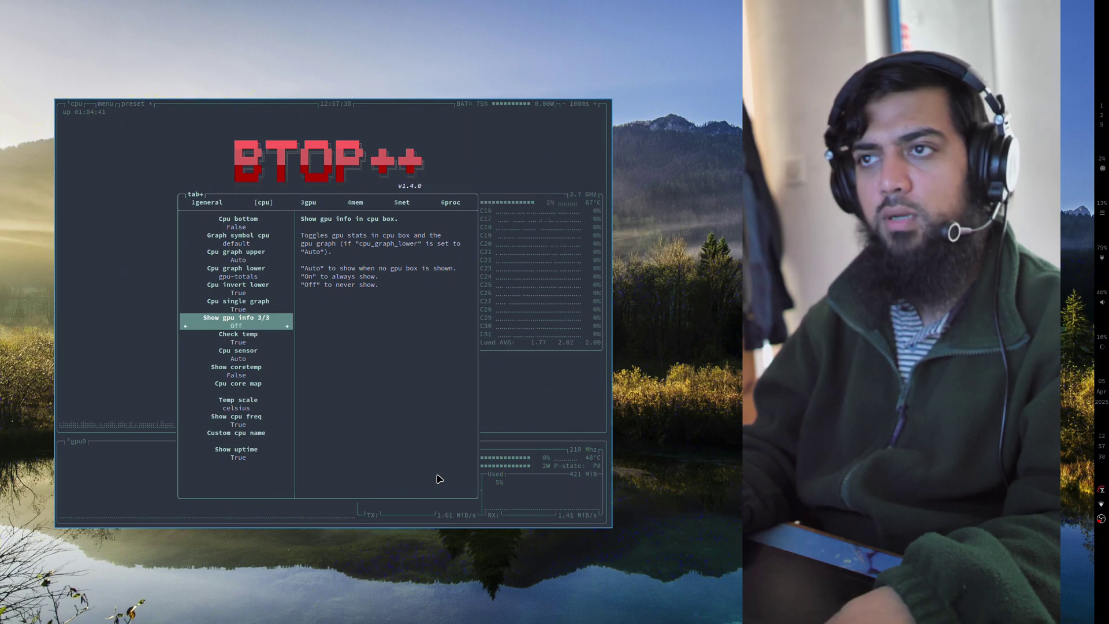
key(Right)
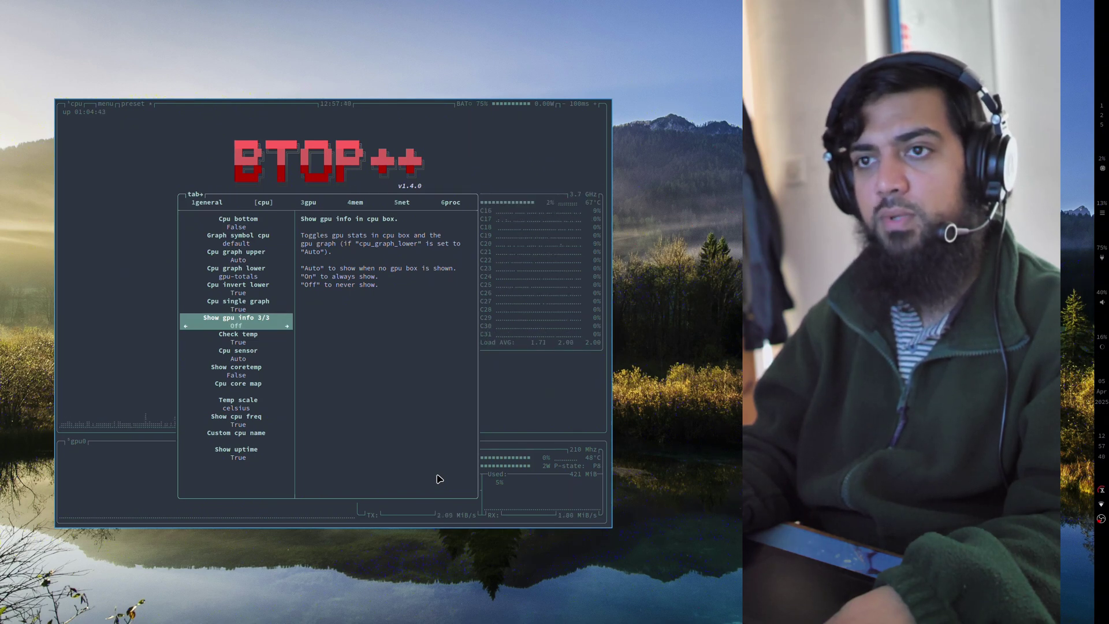
key(Escape)
key(Escape)
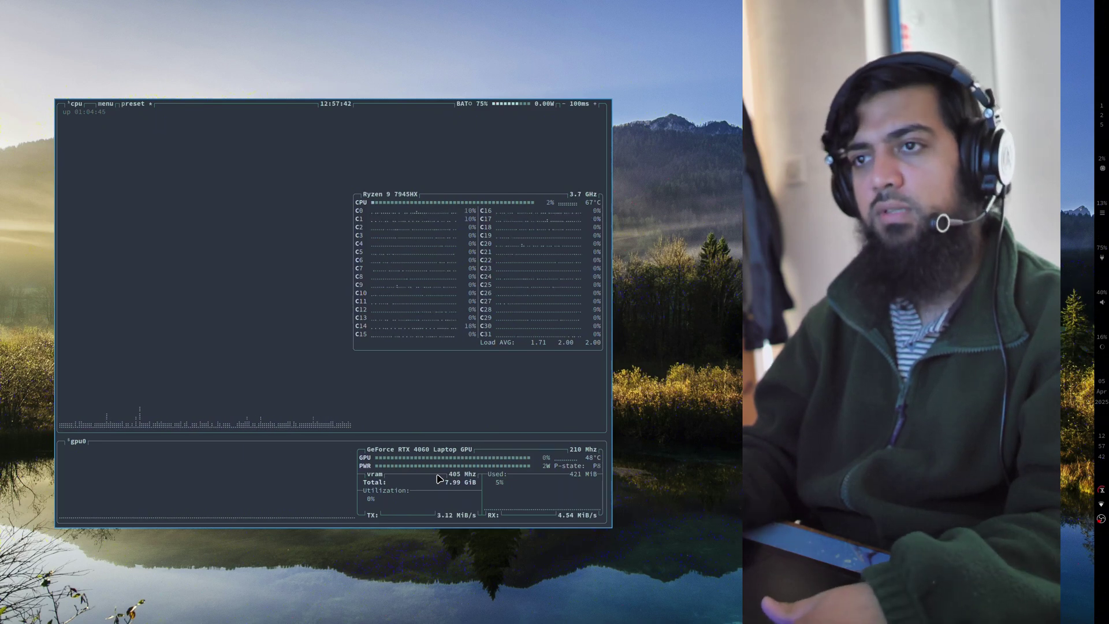
key(5)
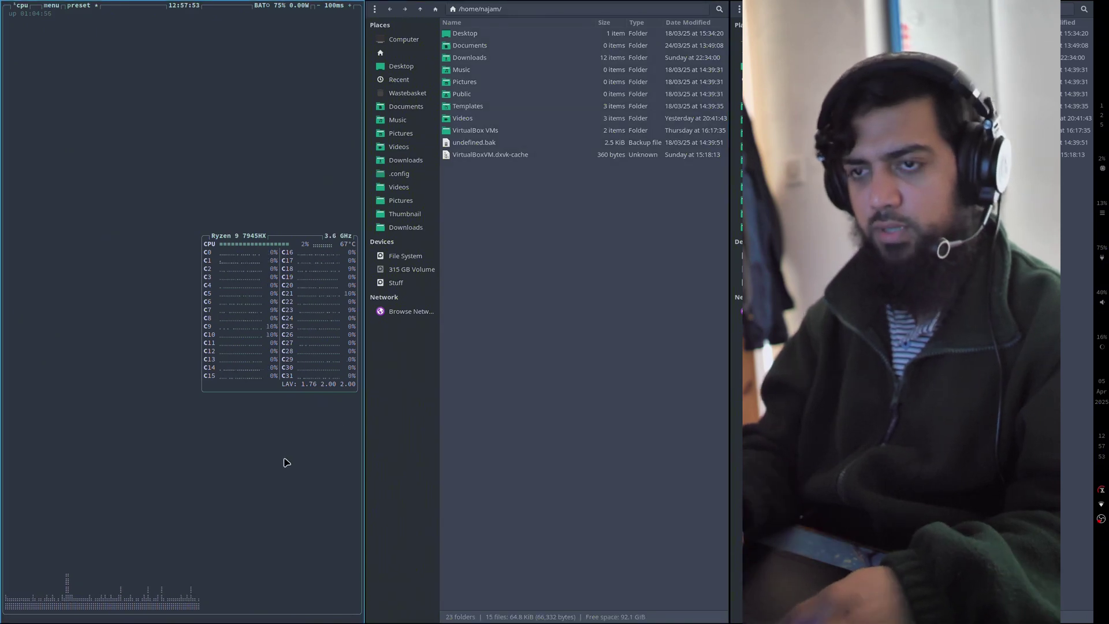
- Run nvtop in a new terminal tile and move it into the top tile above btop
key(super+Return)
text(nvtop)
key(Return)
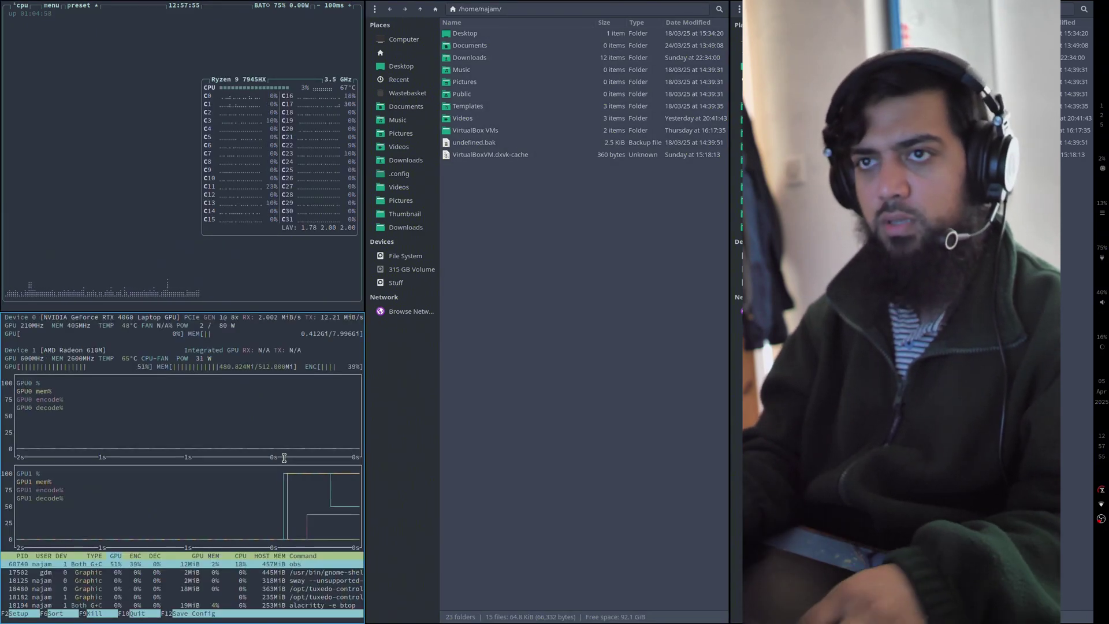
key(super+shift+Up)
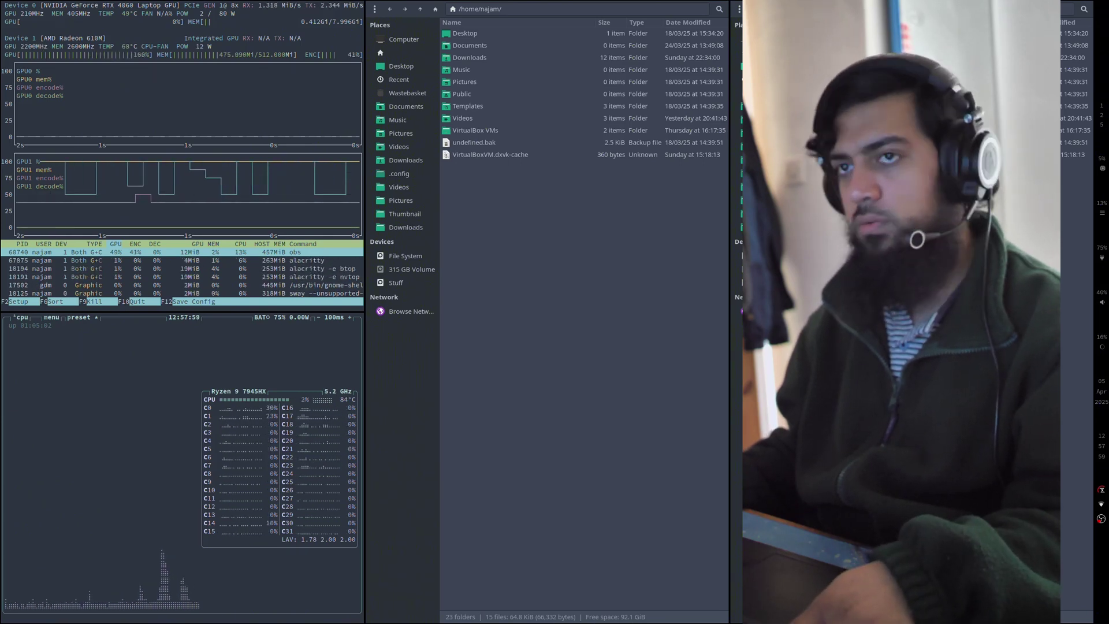
key(super+shift+Up)
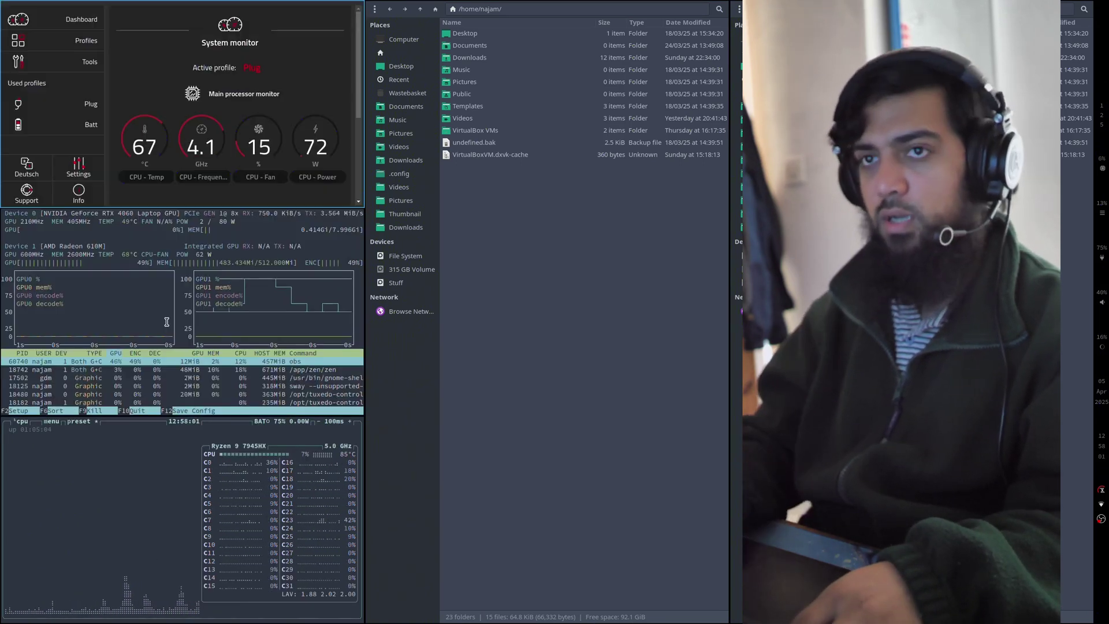